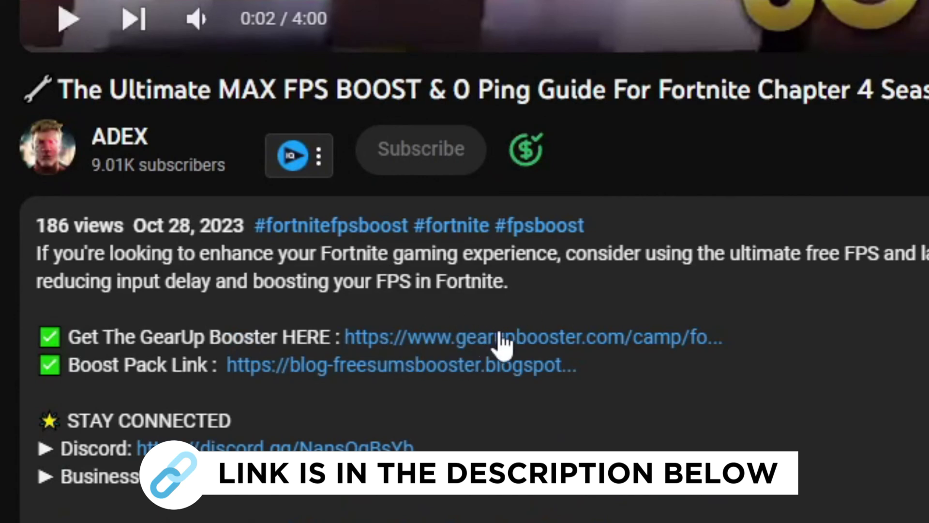
Step: Follow the GearUp Booster HERE link in the Fortnite video's description
click(502, 338)
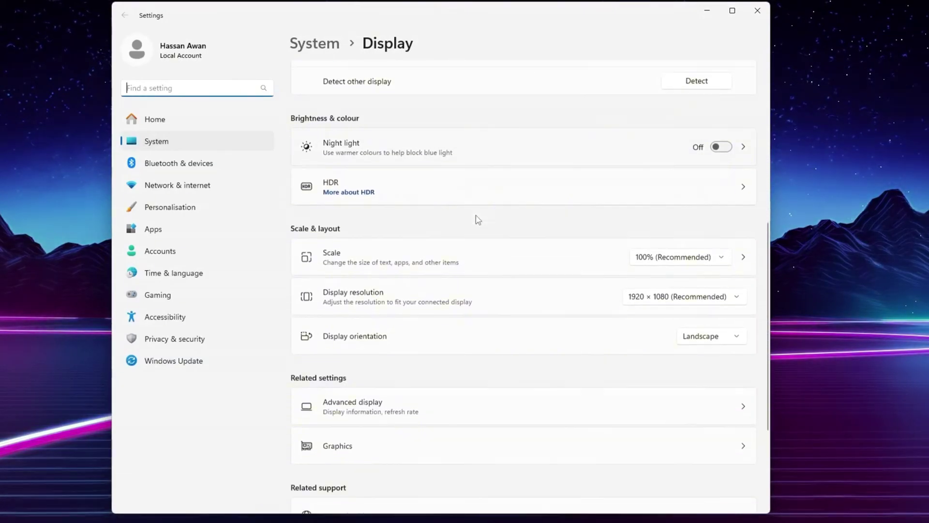
scroll(458, 217, down, 2)
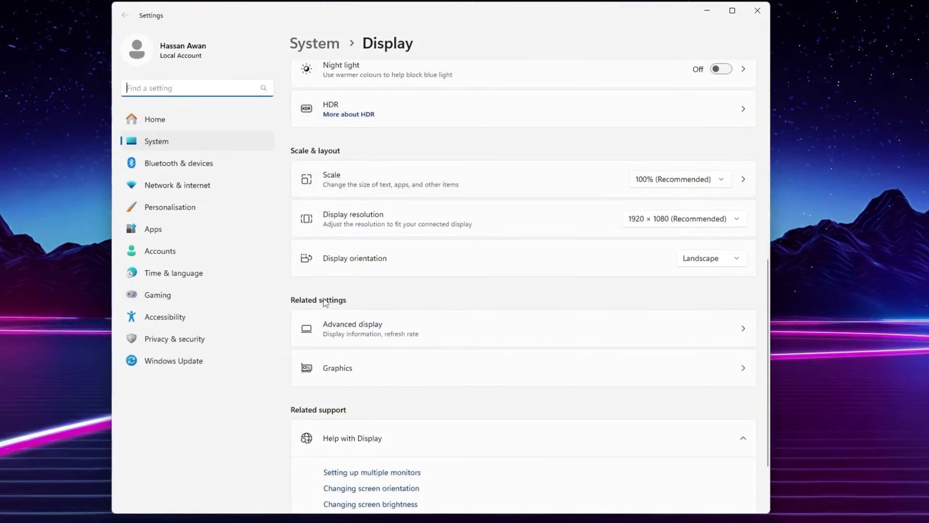
Step: Open Graphics and then Default graphics settings from System > Display
click(381, 368)
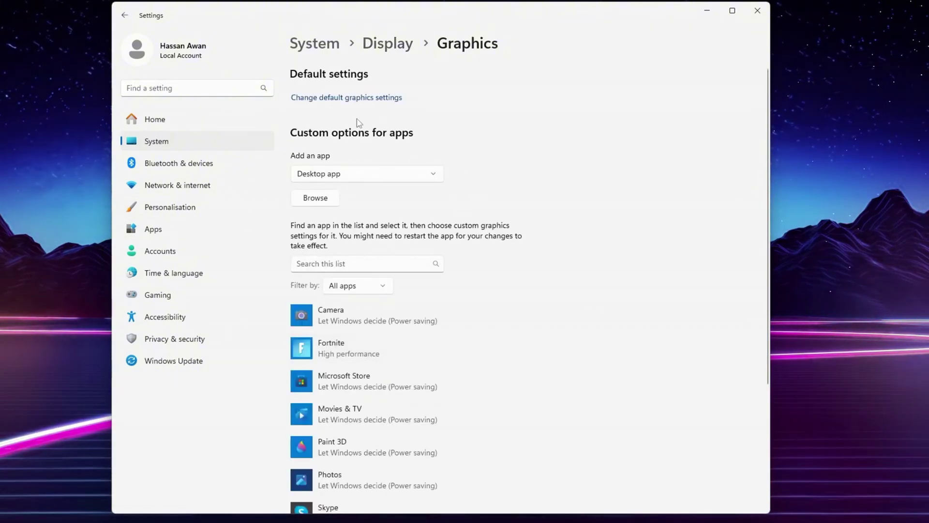
click(365, 100)
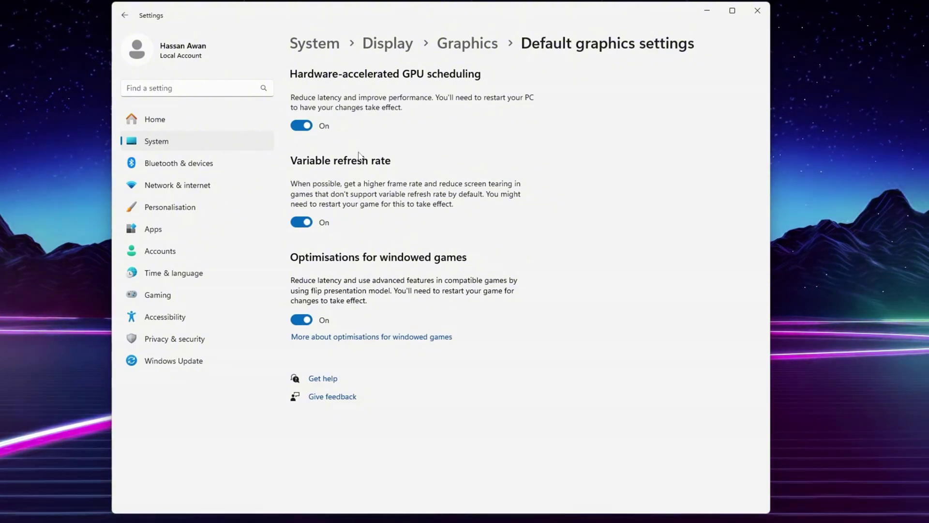
Step: Save High performance as Fortnite's graphics preference and close Settings
key(alt+Left)
scroll(563, 209, down, 3)
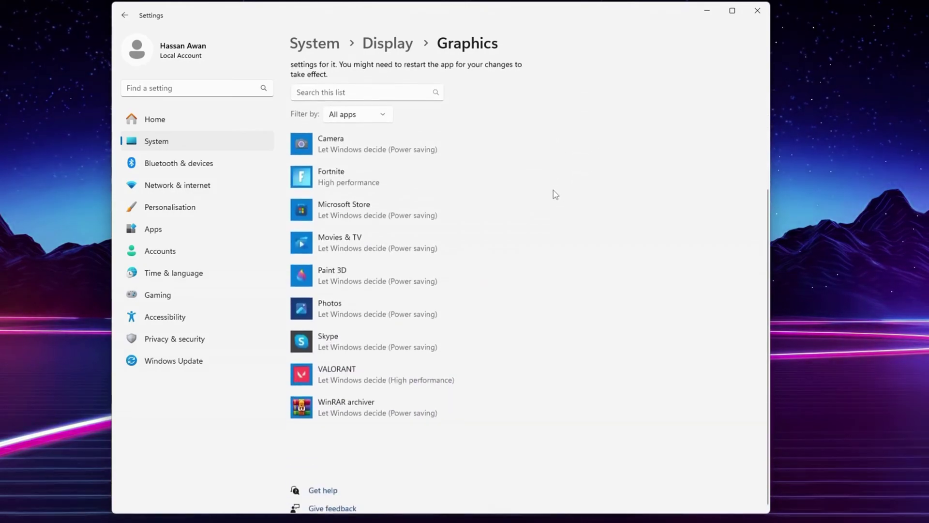
scroll(563, 198, up, 1)
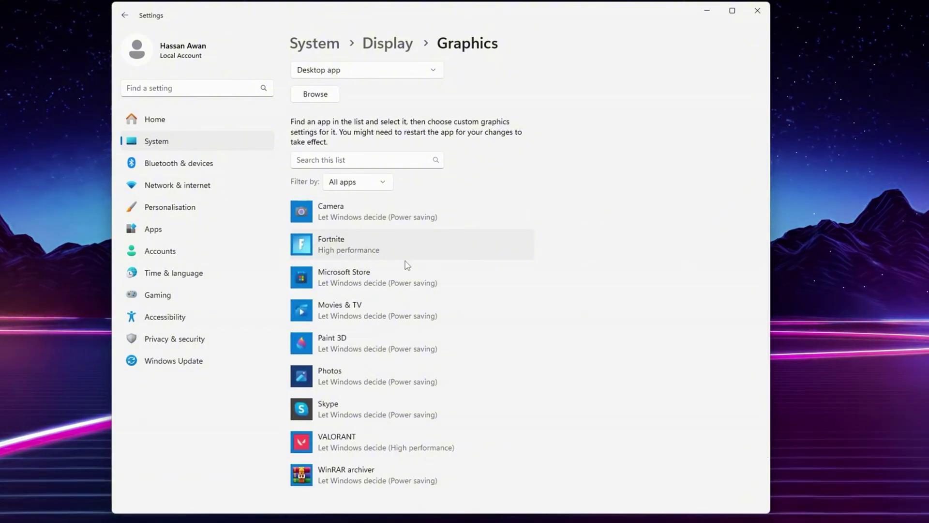
click(320, 96)
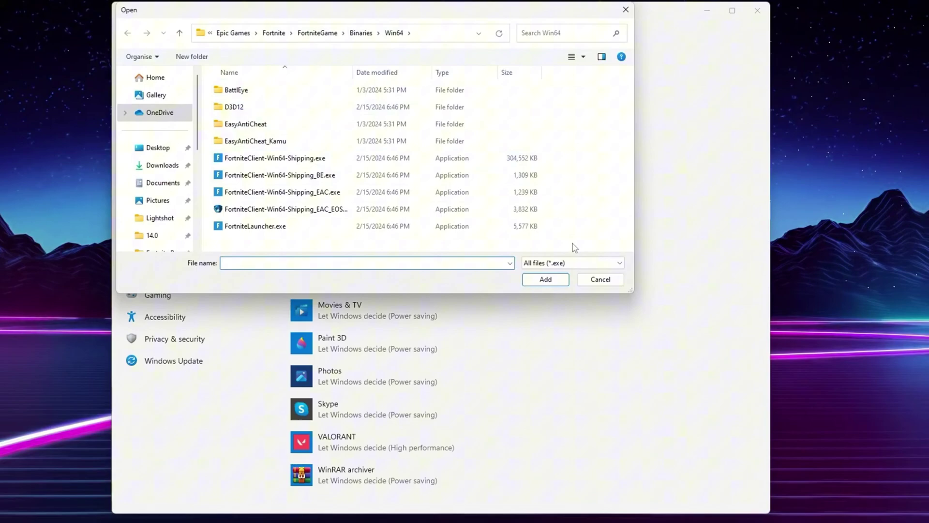
click(601, 279)
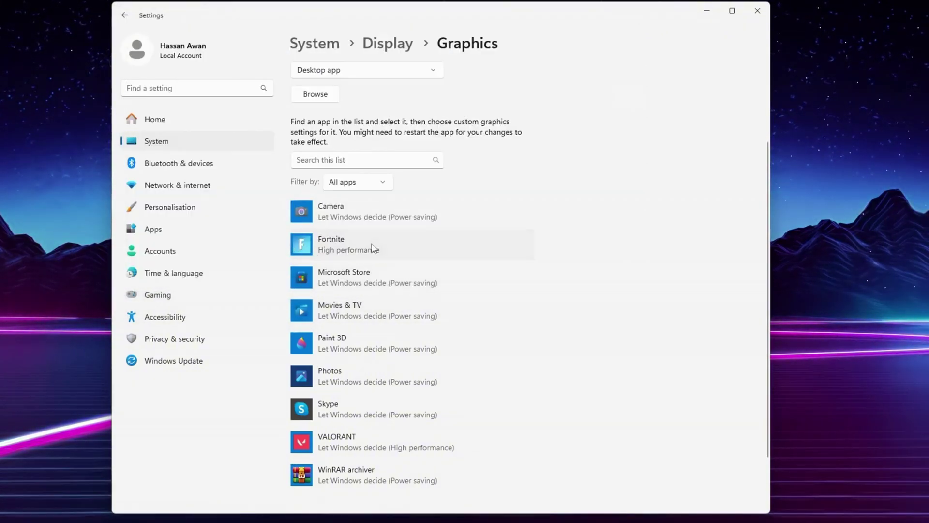
click(431, 246)
click(450, 305)
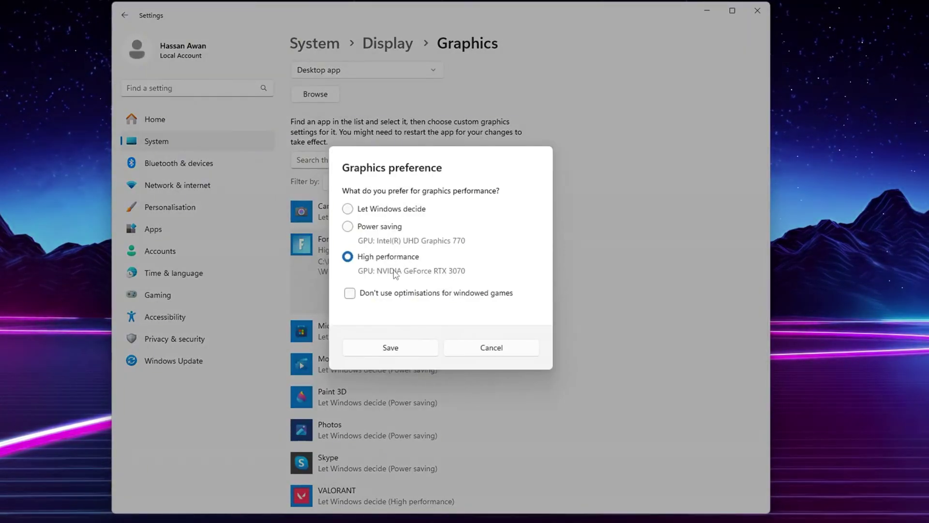
click(392, 348)
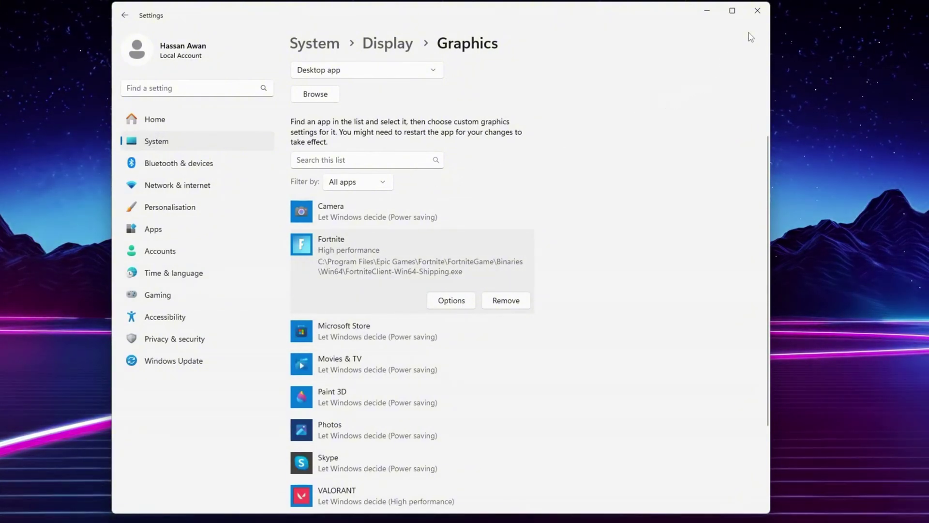
click(757, 11)
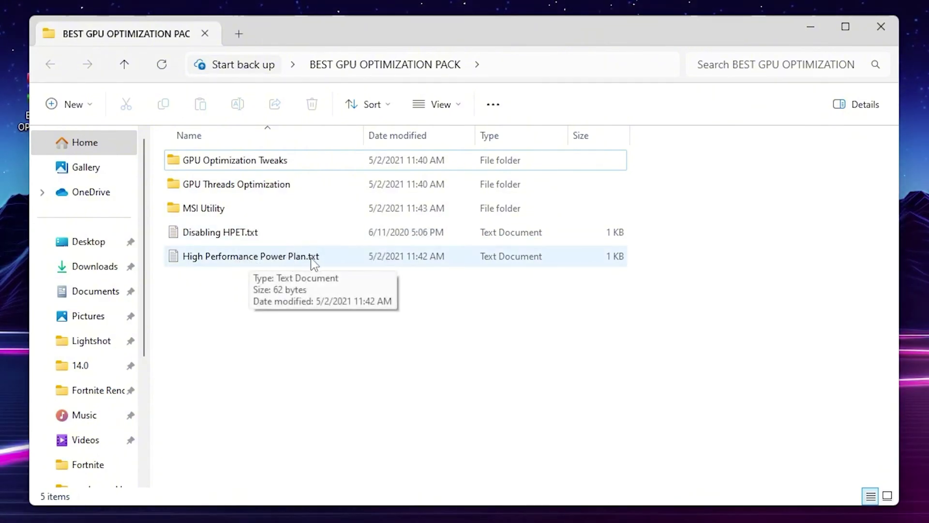
Step: Open the GPU Optimization Tweaks folder inside BEST GPU OPTIMIZATION PACK
double_click(202, 160)
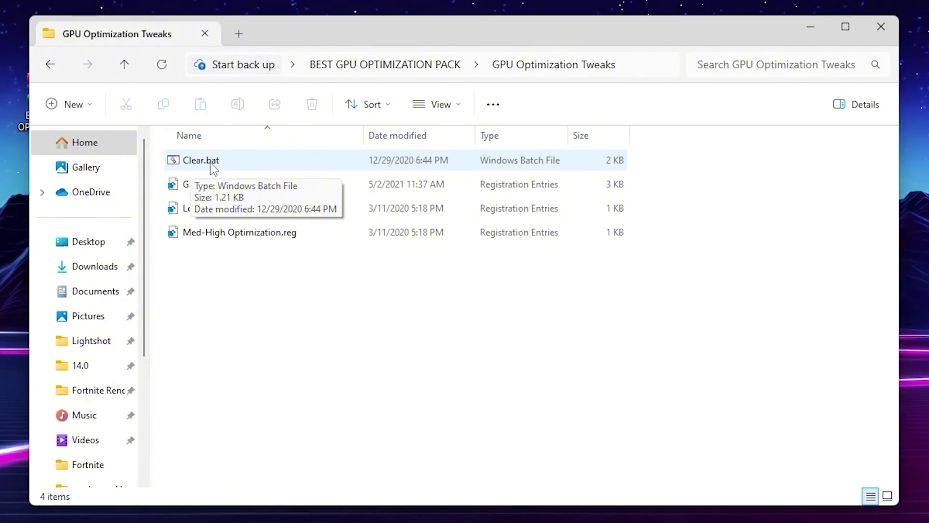
Step: Review Clear.bat's contents in Notepad, then close Notepad
right_click(211, 164)
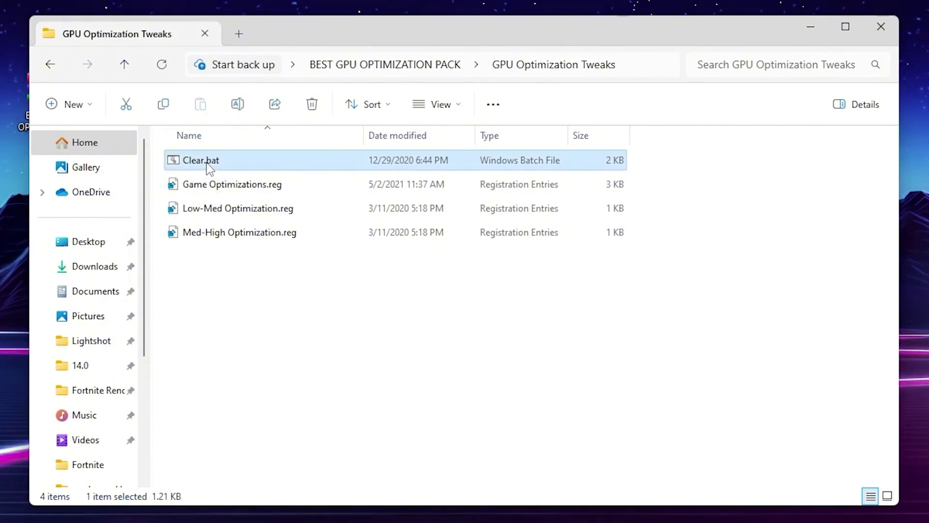
click(285, 476)
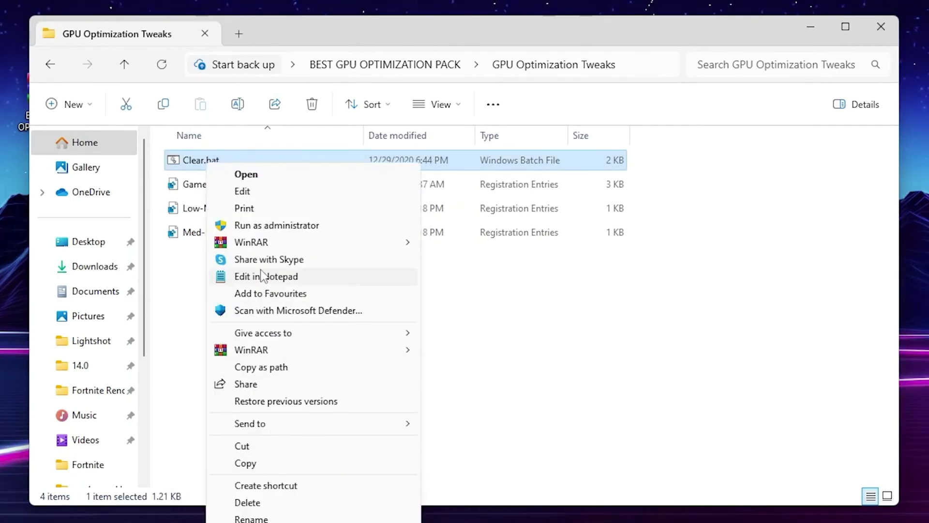
click(258, 189)
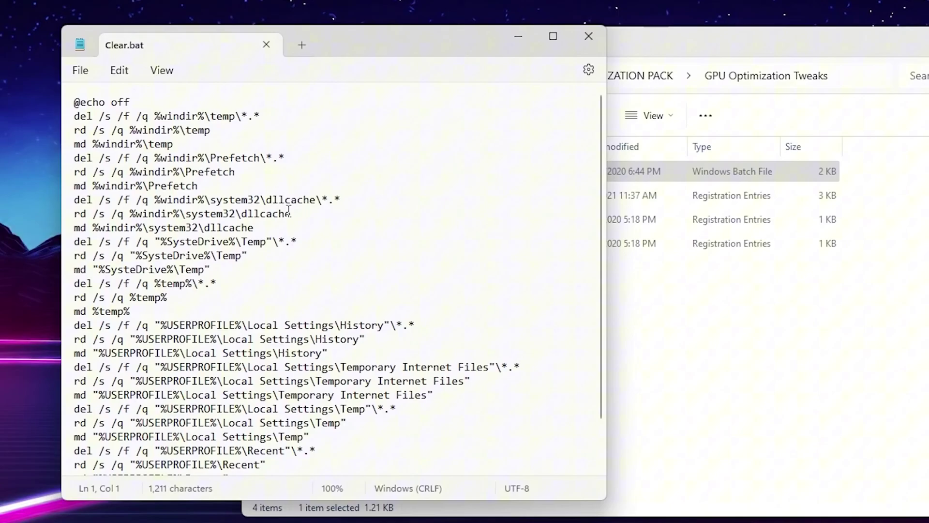
click(589, 37)
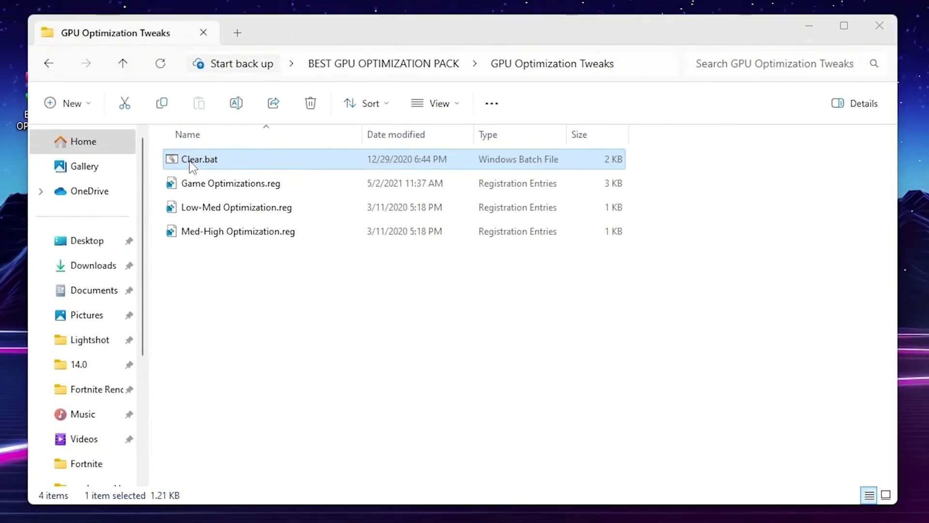
Step: Run Clear.bat as administrator, approving the permission prompt
right_click(198, 158)
click(240, 263)
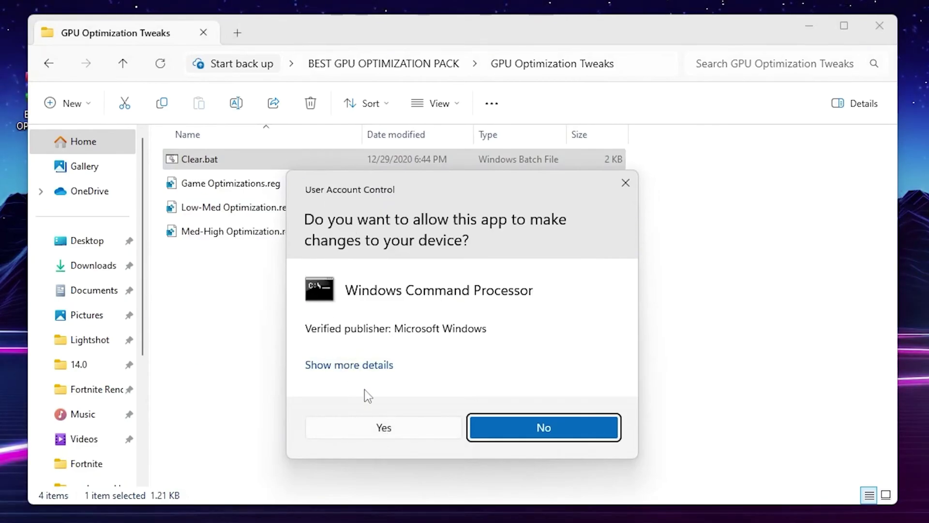
click(388, 432)
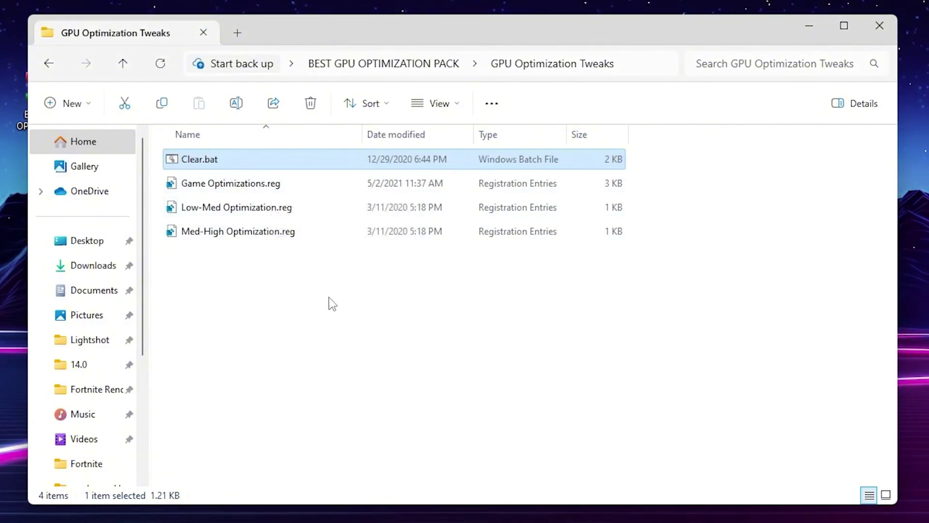
Step: Merge Game Optimizations.reg into the registry, confirming all prompts
click(239, 183)
double_click(238, 183)
click(540, 427)
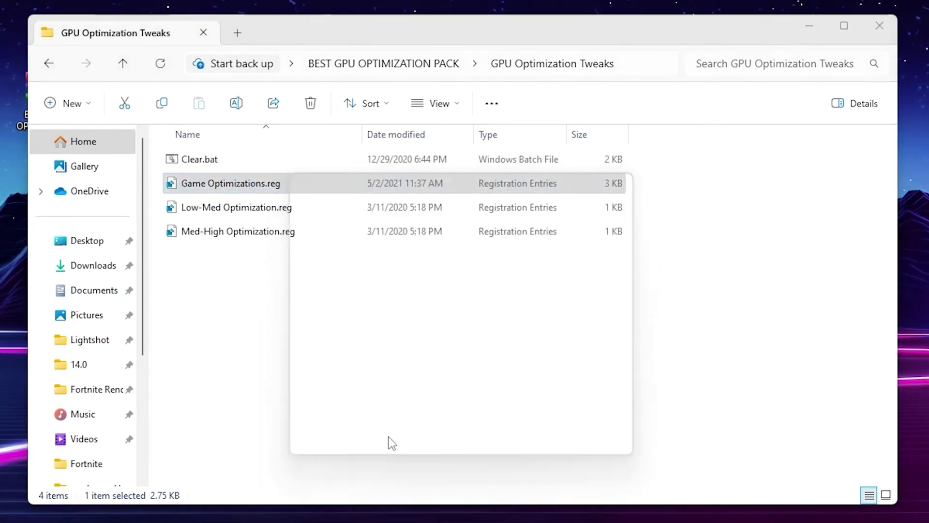
click(510, 261)
click(578, 244)
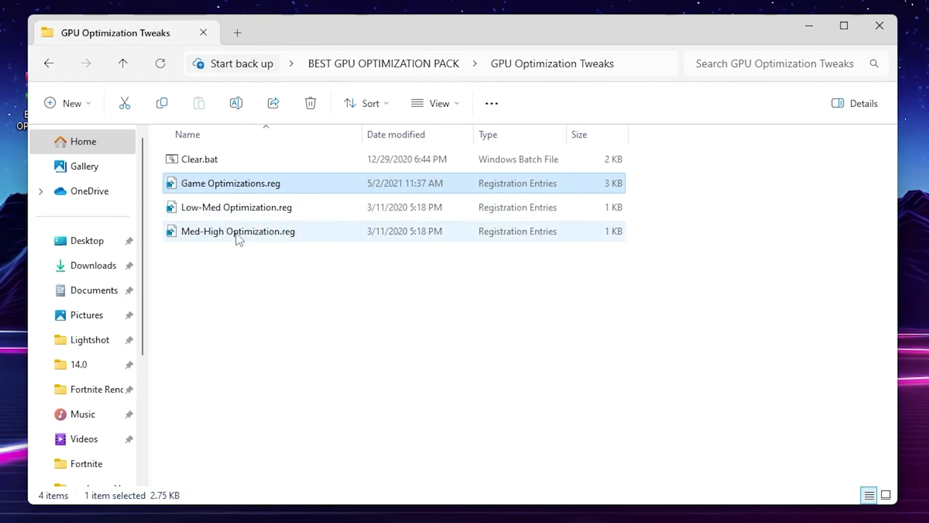
Step: Merge Low-Med Optimization.reg, then return to the BEST GPU OPTIMIZATION PACK folder
double_click(223, 211)
click(387, 429)
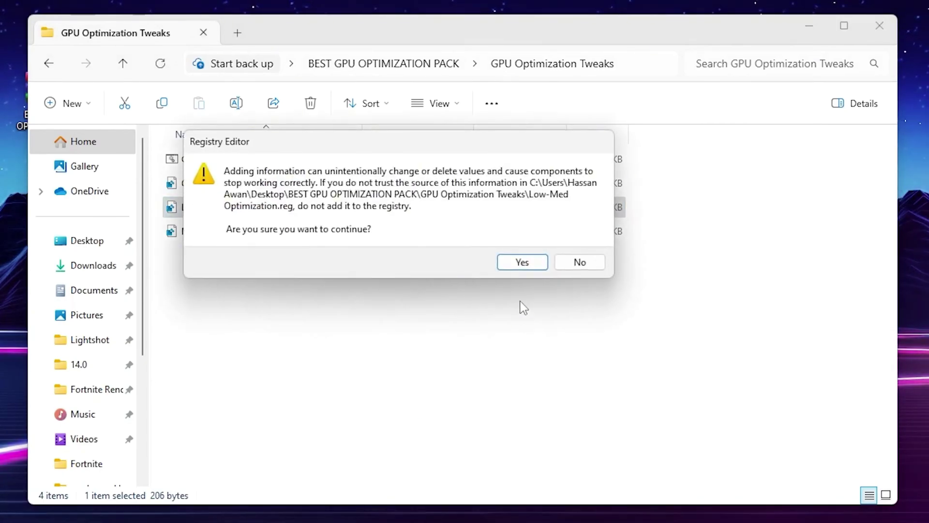
click(521, 261)
click(578, 247)
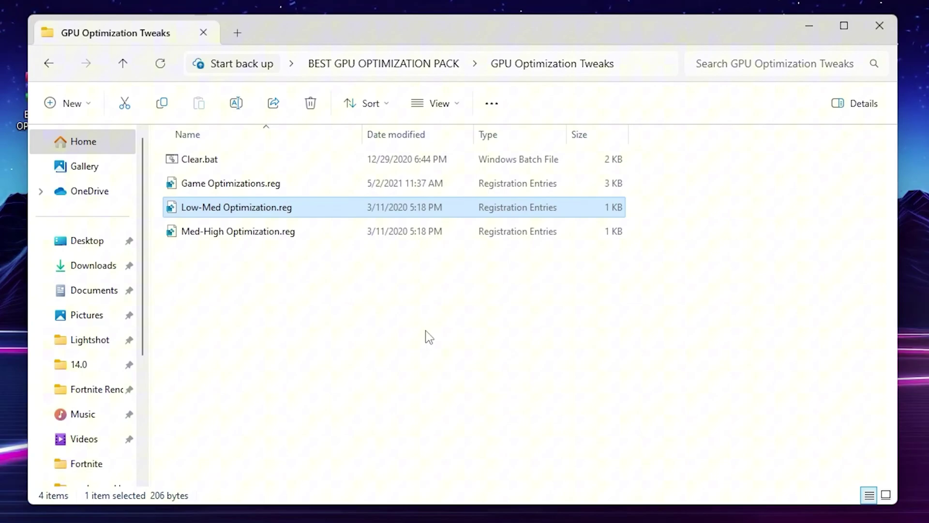
key(alt+Left)
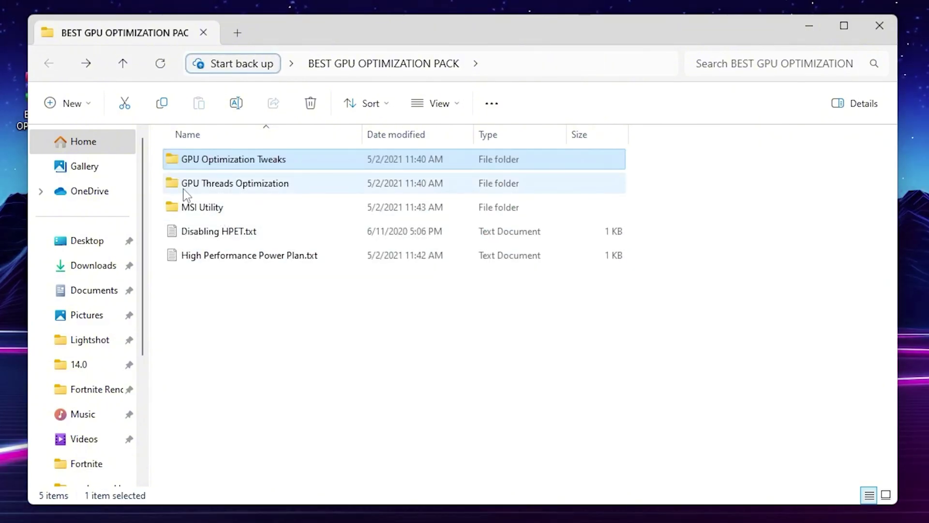
Step: Merge NVIDIA Thread Priority.reg from GPU Threads Optimization, then return to the pack folder
double_click(278, 189)
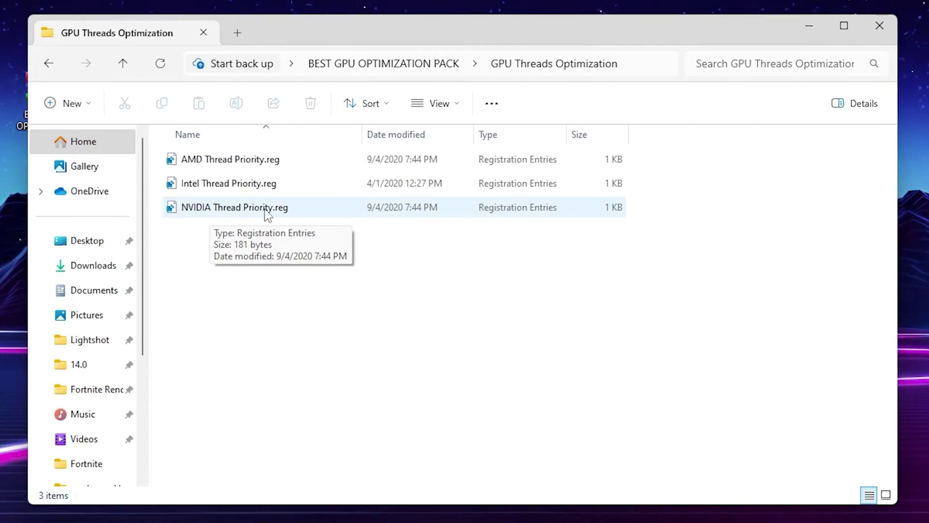
double_click(225, 208)
click(378, 426)
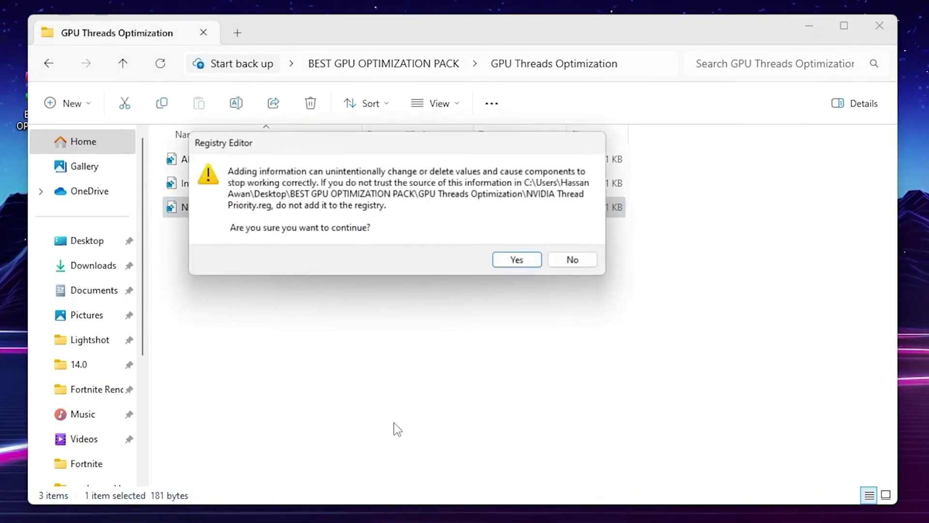
click(516, 259)
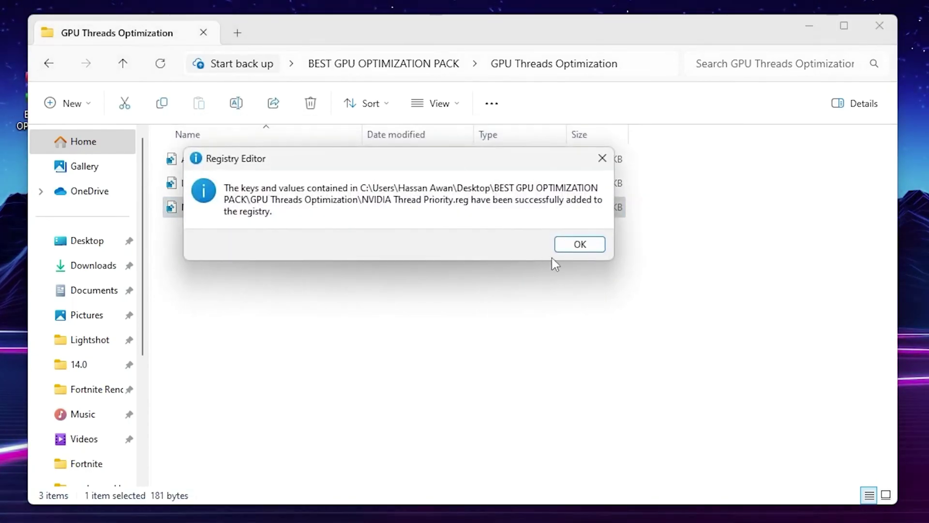
click(580, 245)
key(BackSpace)
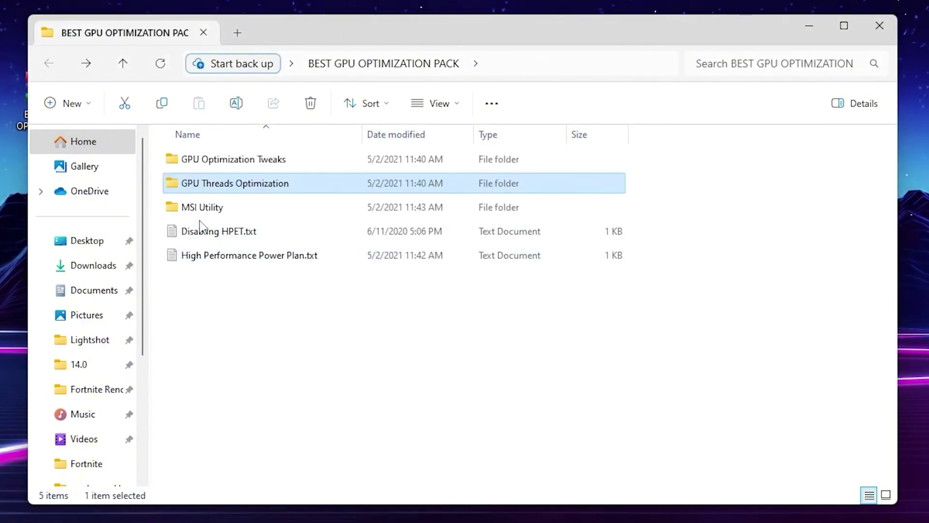
Step: Launch MSI_util_v3 and apply High interrupt priority to the NVIDIA GeForce RTX 3070
double_click(211, 208)
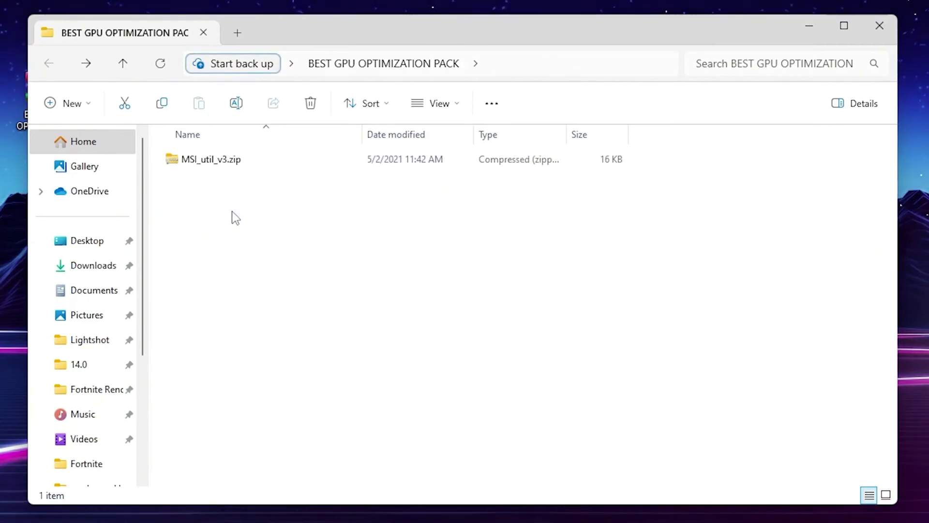
double_click(211, 159)
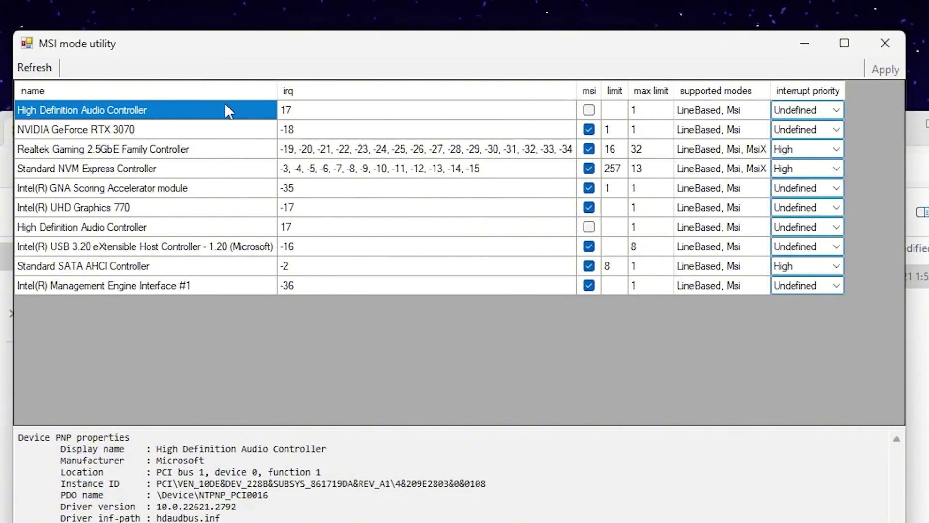
click(33, 131)
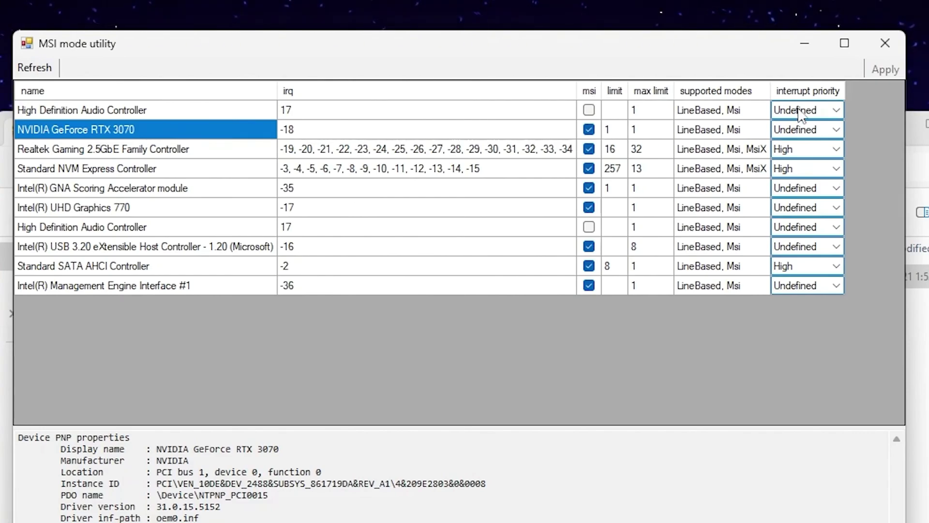
click(837, 129)
click(787, 180)
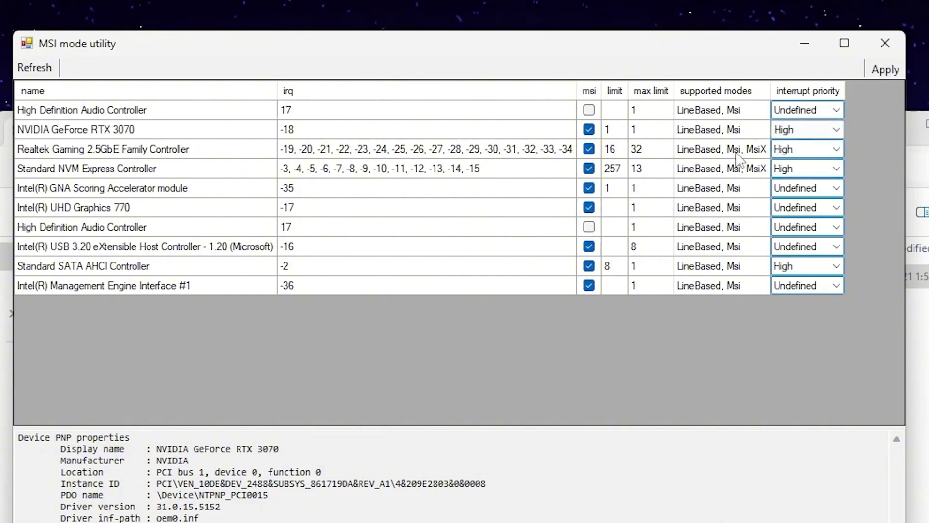
click(885, 70)
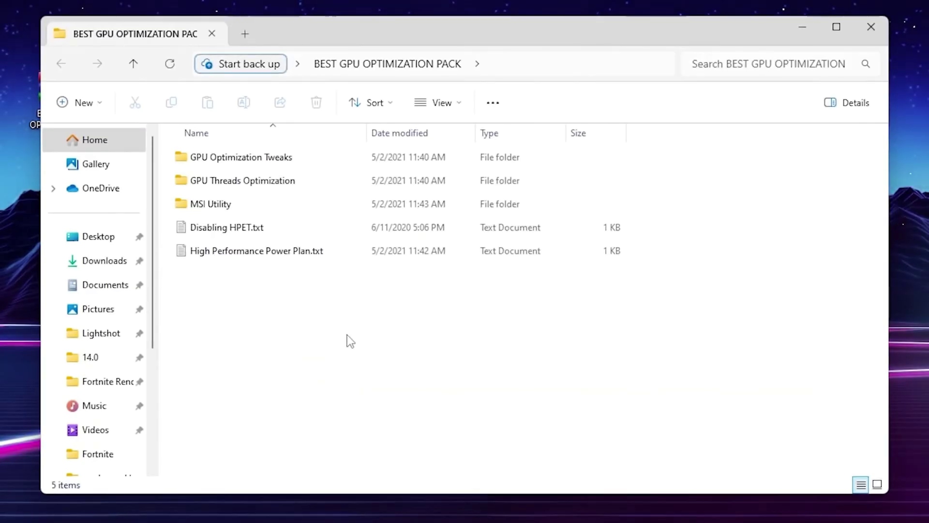
Step: Open Disabling HPET.txt alongside an administrator Command Prompt
double_click(247, 227)
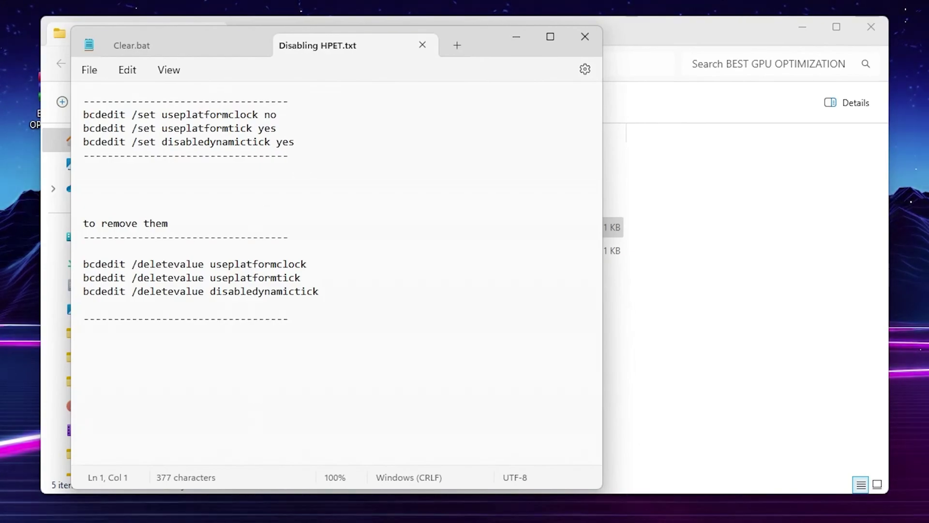
key(super)
text(CMJD)
key(BackSpace)
key(BackSpace)
text(D)
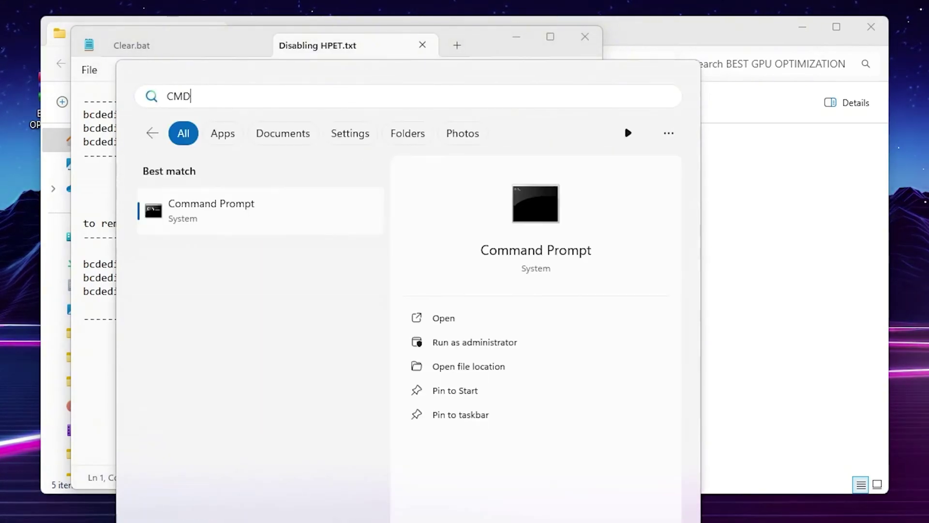
right_click(172, 219)
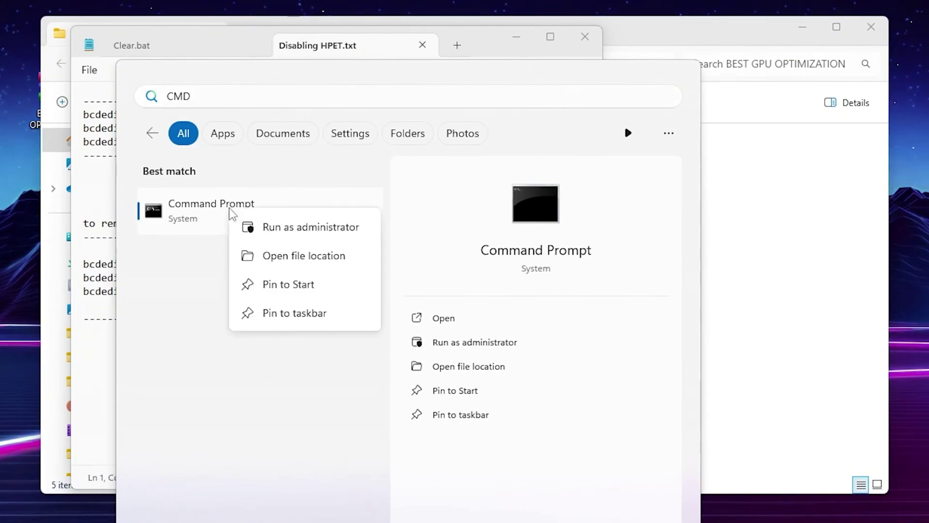
click(305, 225)
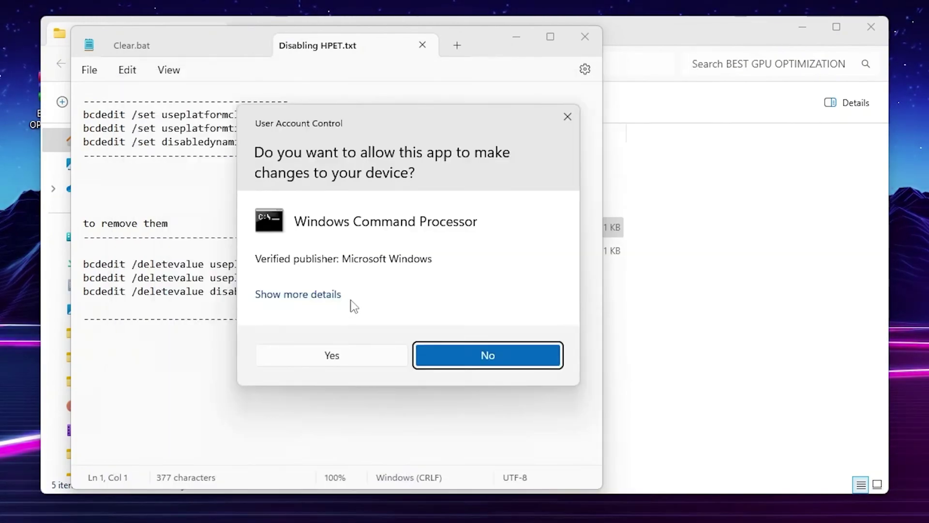
click(334, 355)
drag(211, 160, 577, 26)
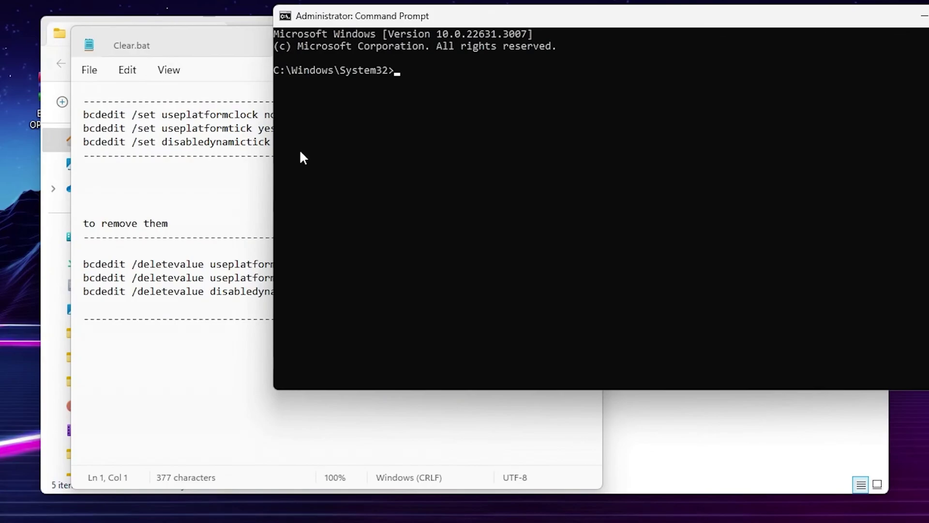
Step: Run the three bcdedit /set HPET commands, then close Command Prompt and Notepad
drag(83, 114, 311, 148)
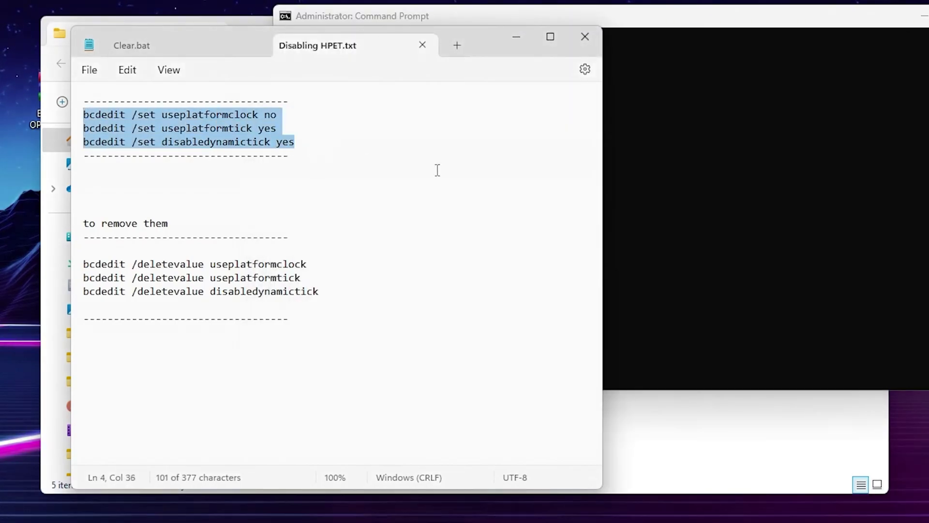
key(ctrl+c)
click(788, 161)
right_click(802, 153)
key(Return)
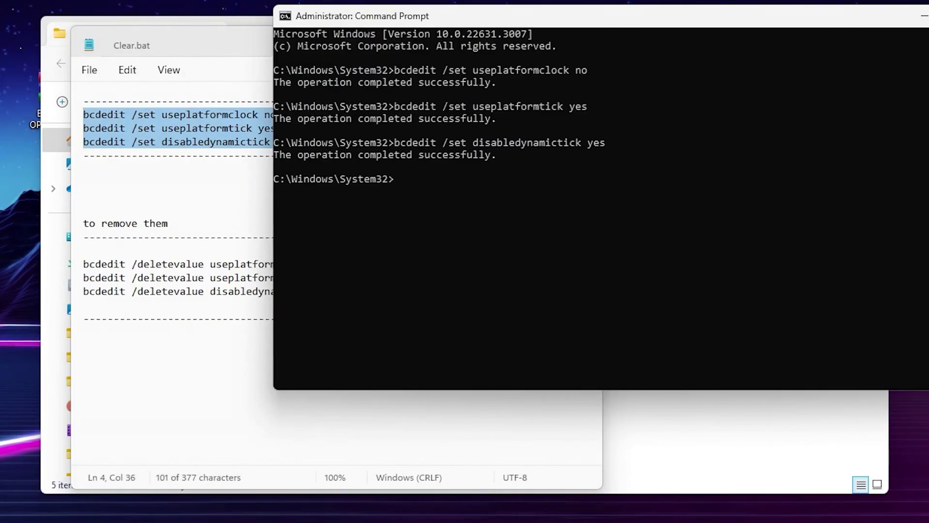
key(alt+F4)
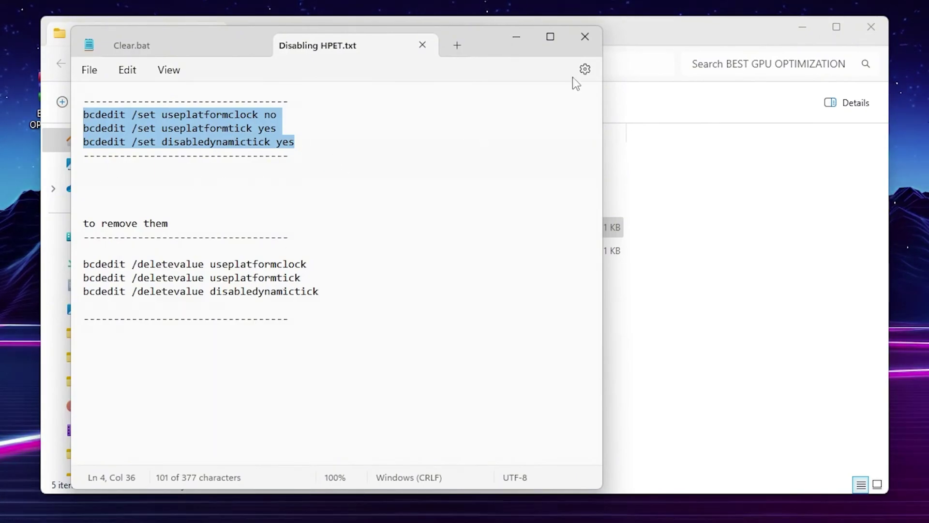
click(585, 37)
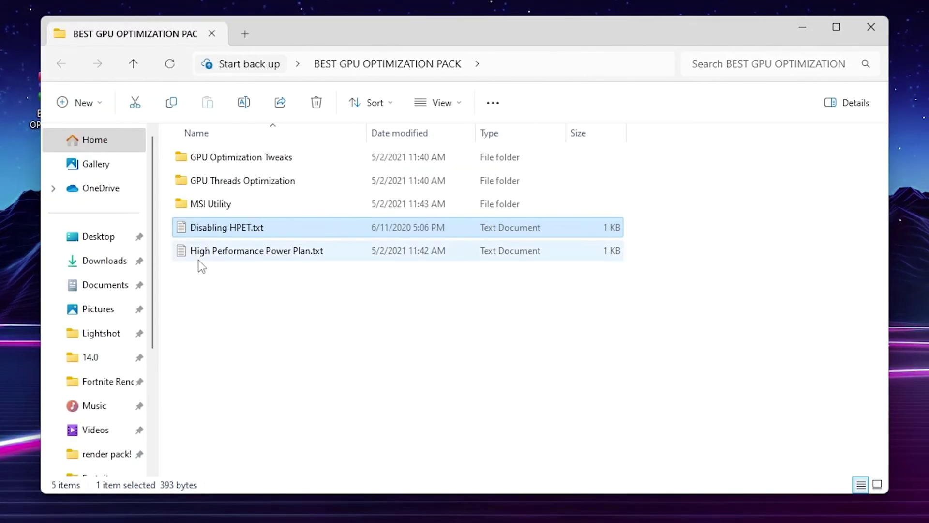
Step: Run the powercfg duplicatescheme line from High Performance Power Plan.txt in Command Prompt
double_click(235, 257)
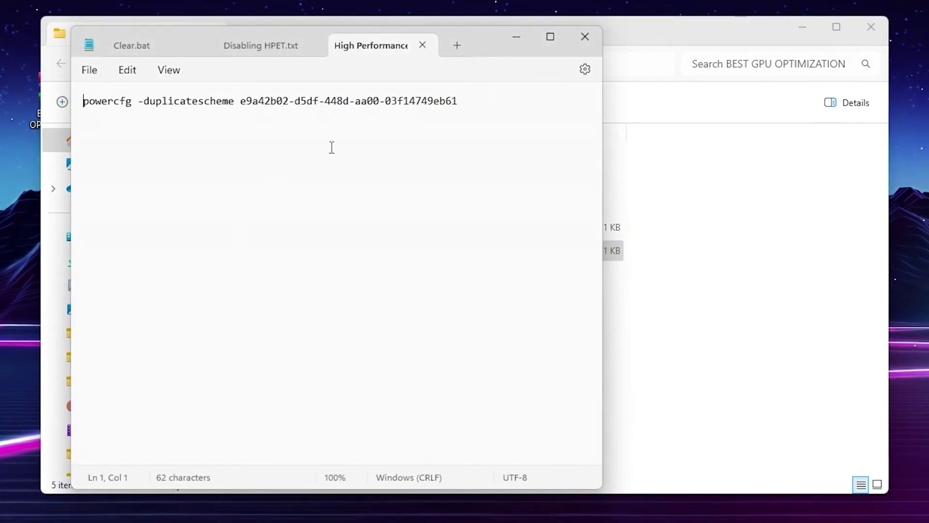
key(ctrl+a)
key(ctrl+c)
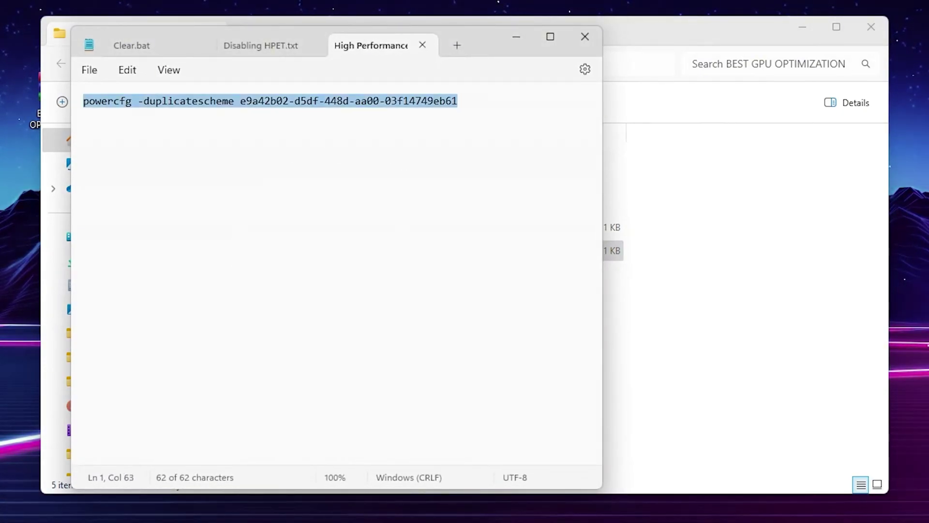
key(super)
text(CMD)
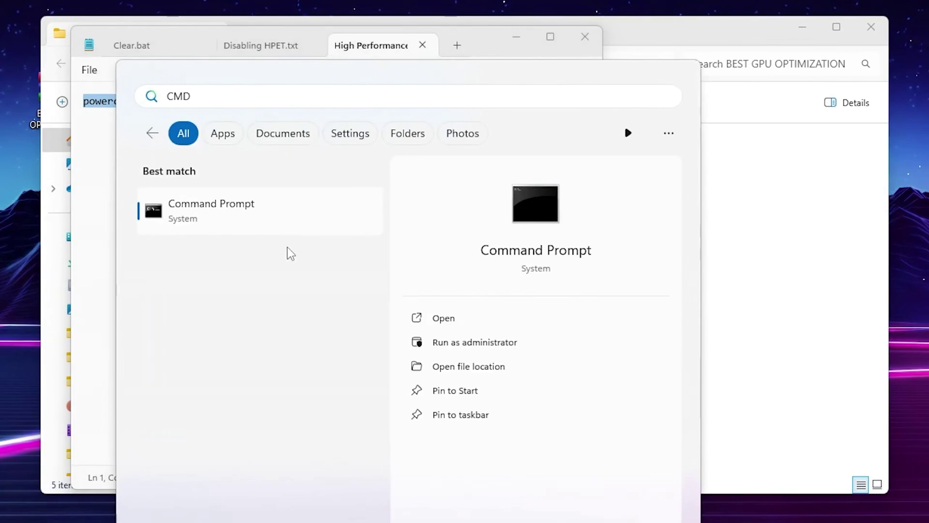
click(212, 206)
key(ctrl+v)
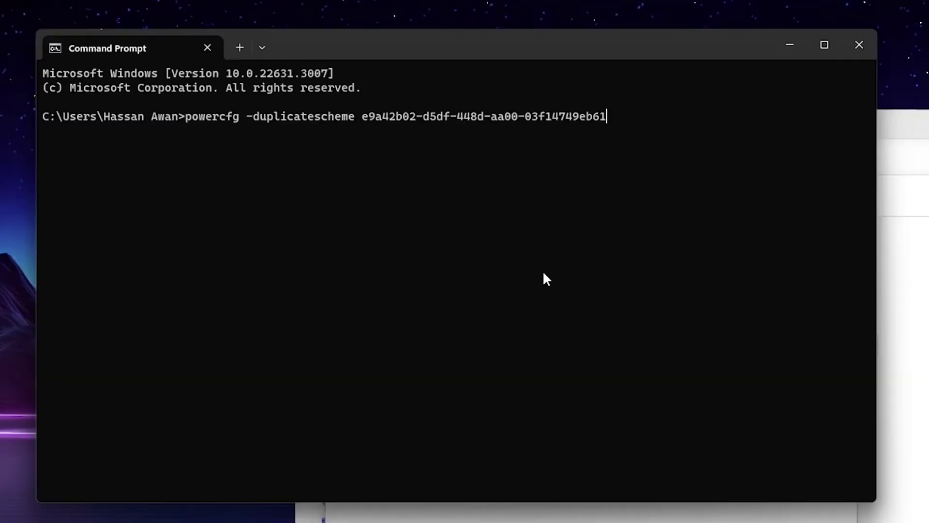
key(Return)
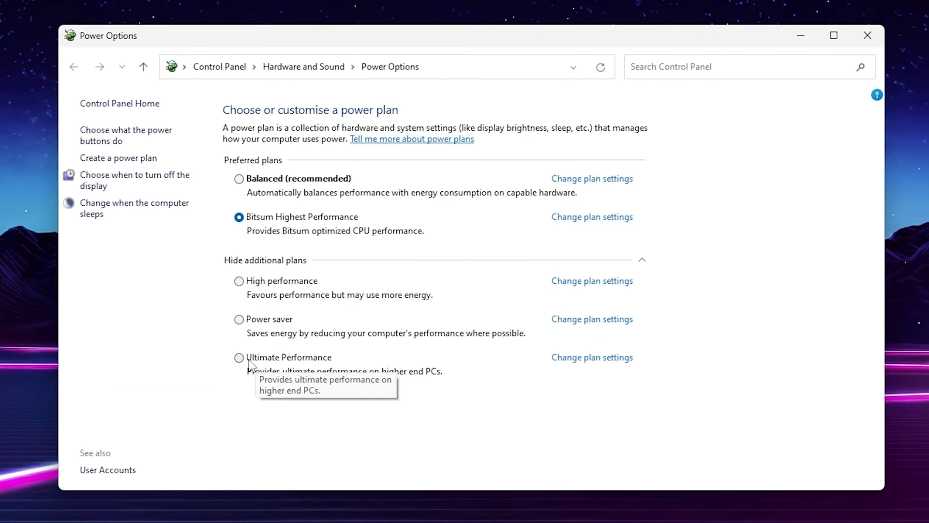
Step: Set the Bitsum Highest Performance plan to never turn off the display
mouse_move(288, 363)
click(592, 217)
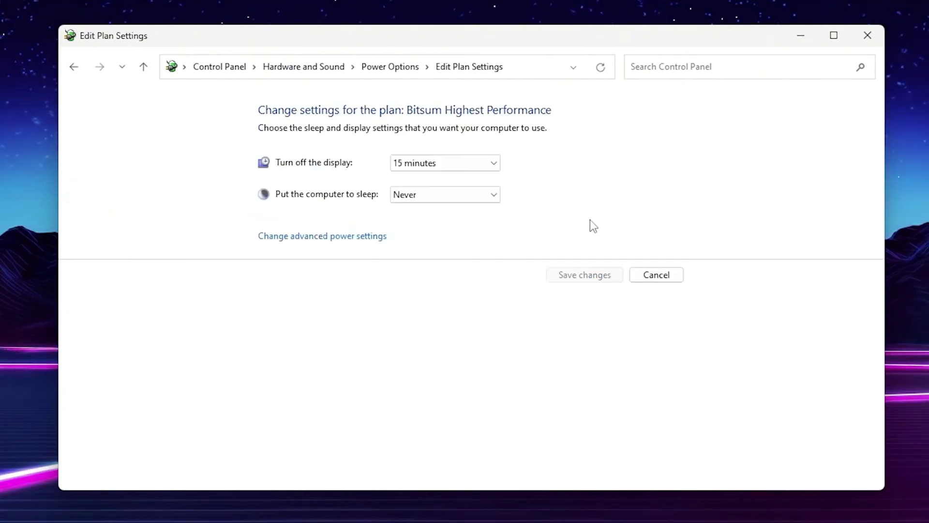
click(422, 162)
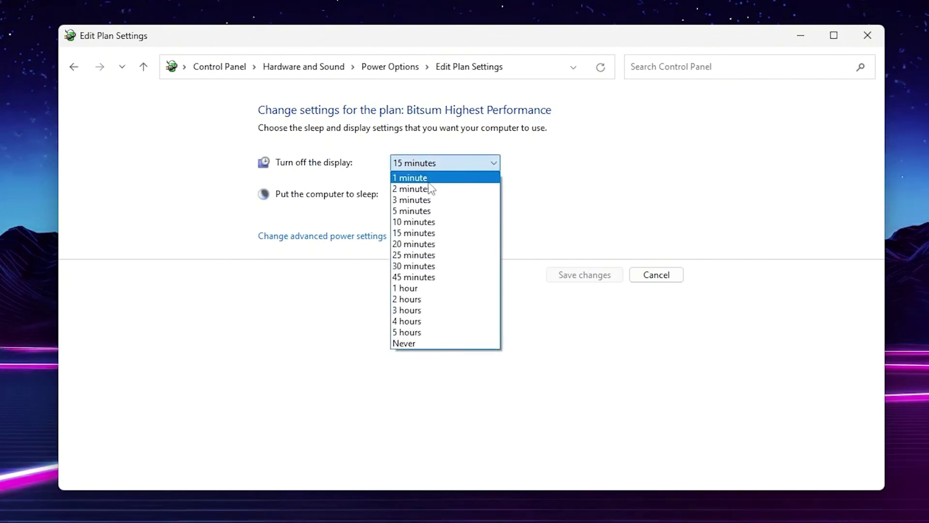
click(409, 344)
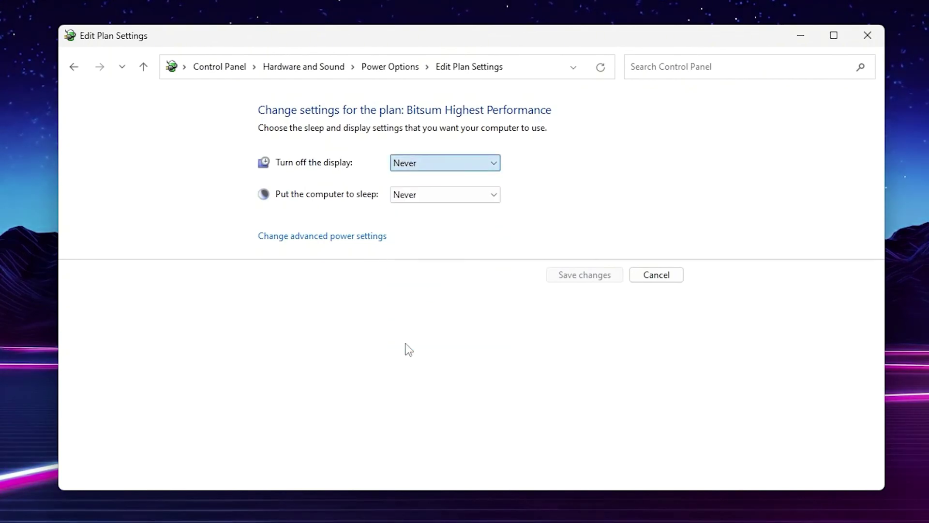
Step: Confirm minimum and maximum processor state are both 100% in advanced power settings
click(349, 240)
drag(125, 3, 316, 90)
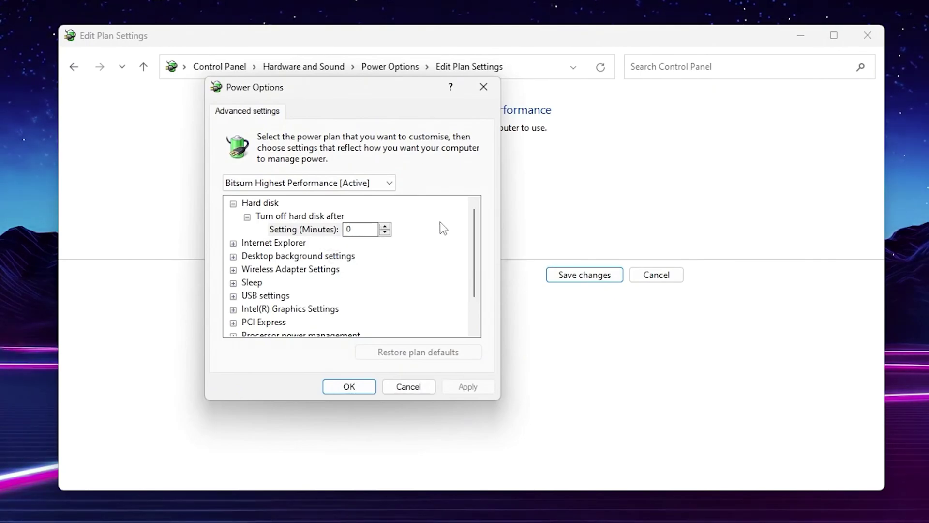
scroll(408, 266, down, 3)
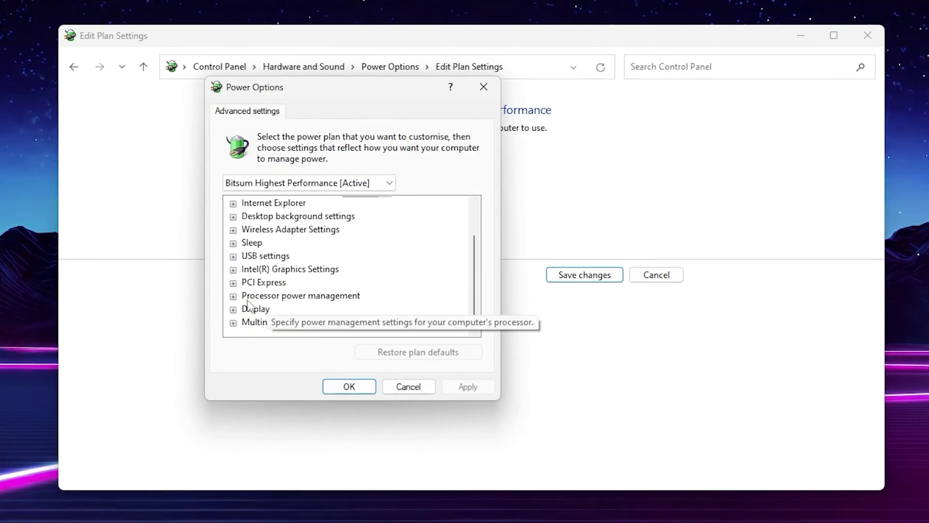
click(233, 295)
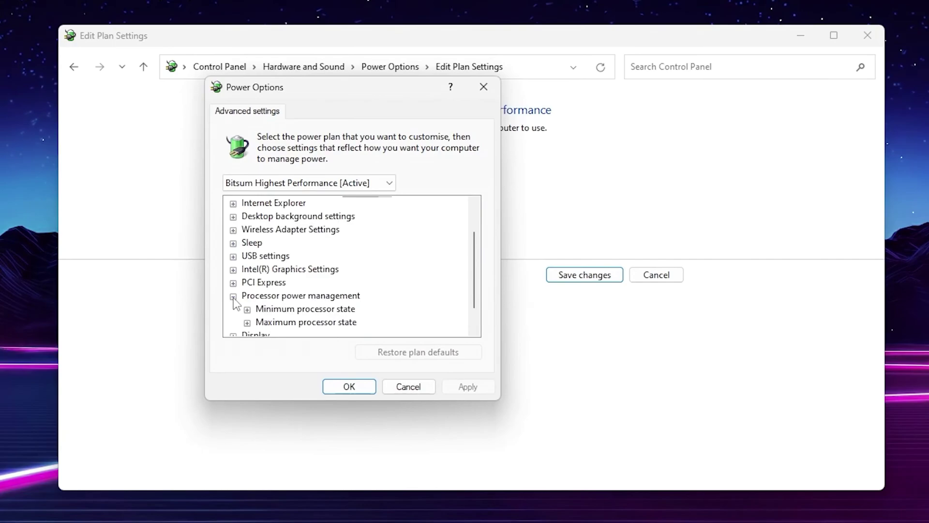
click(247, 310)
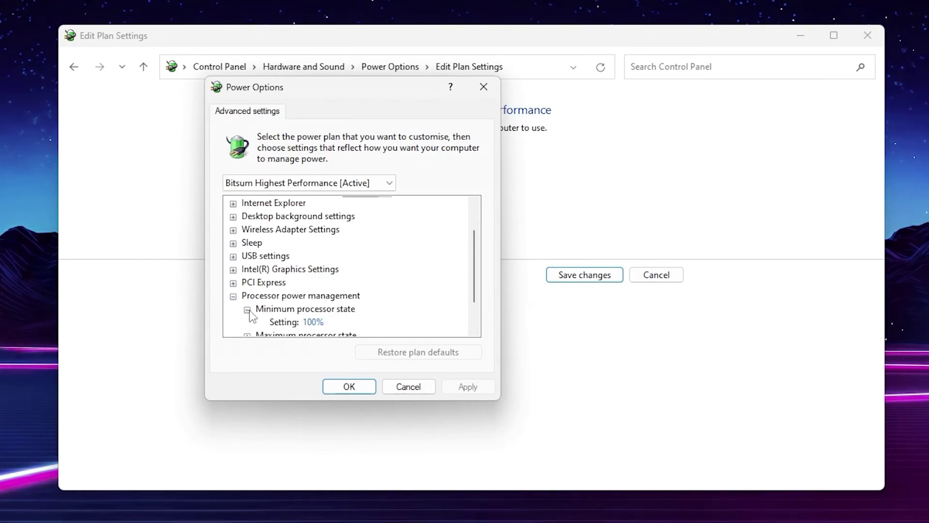
scroll(314, 253, down, 1)
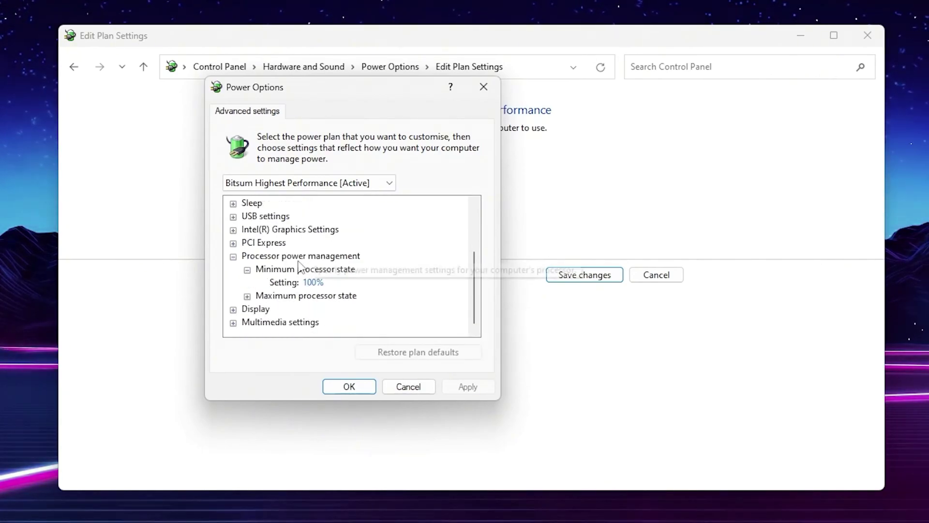
click(247, 297)
text(PE)
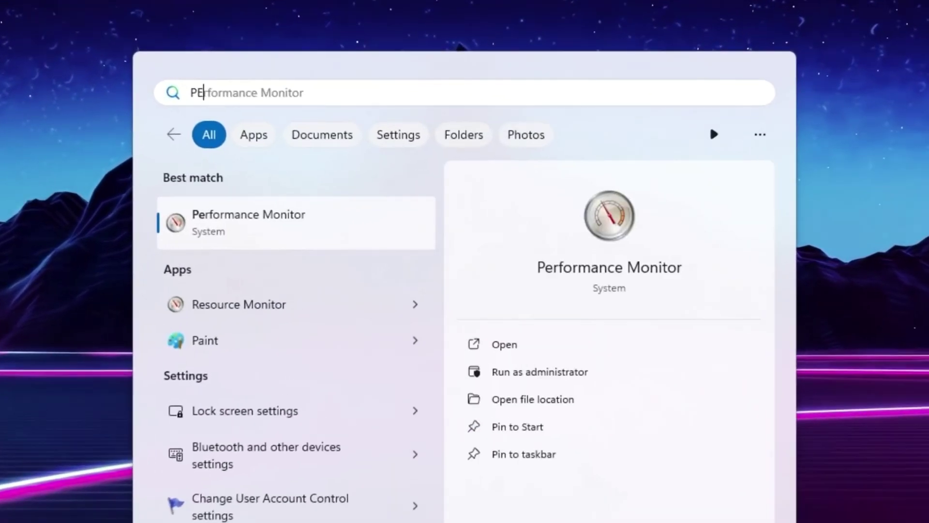
text(RF)
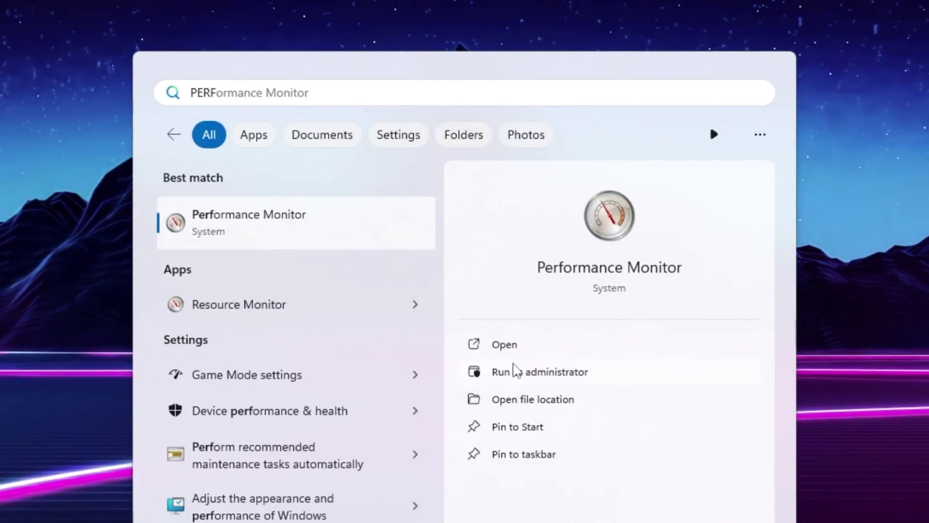
Step: Launch Performance Monitor as administrator and start a new User Defined data collector set
click(508, 371)
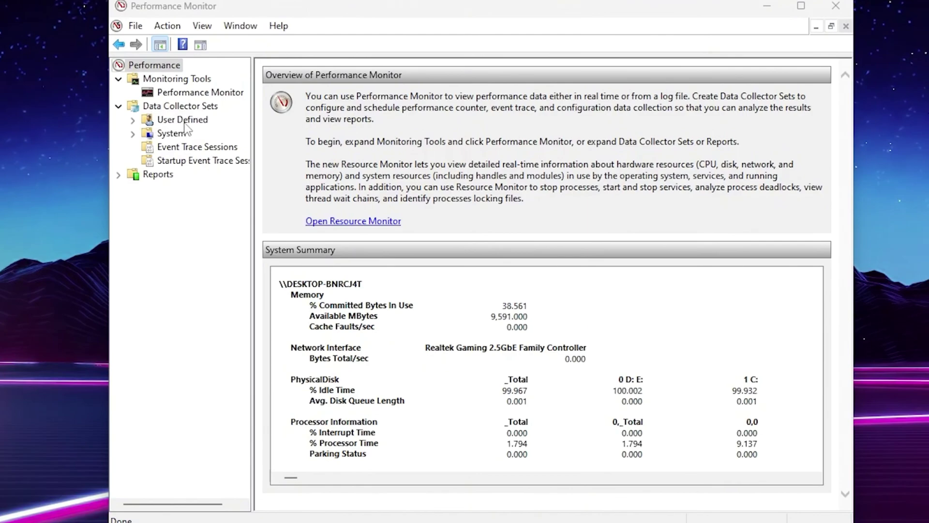
click(182, 120)
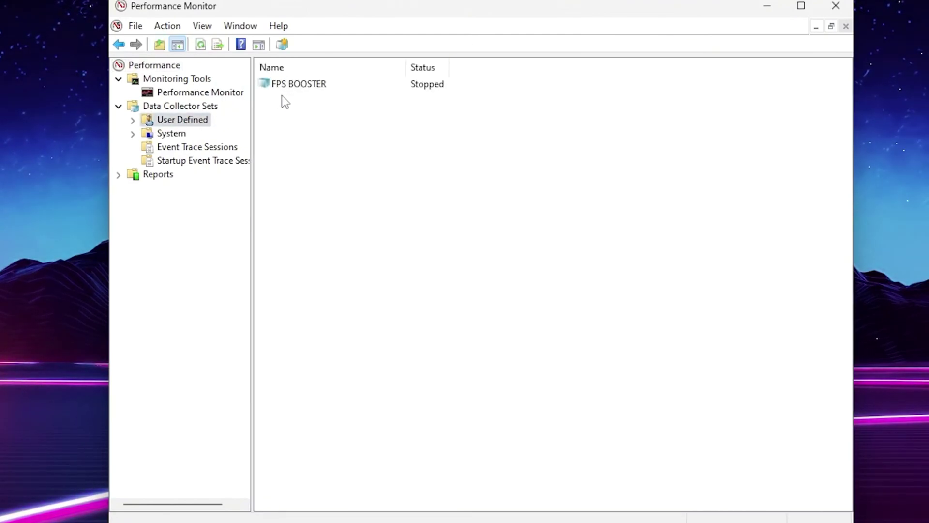
right_click(316, 121)
mouse_move(377, 126)
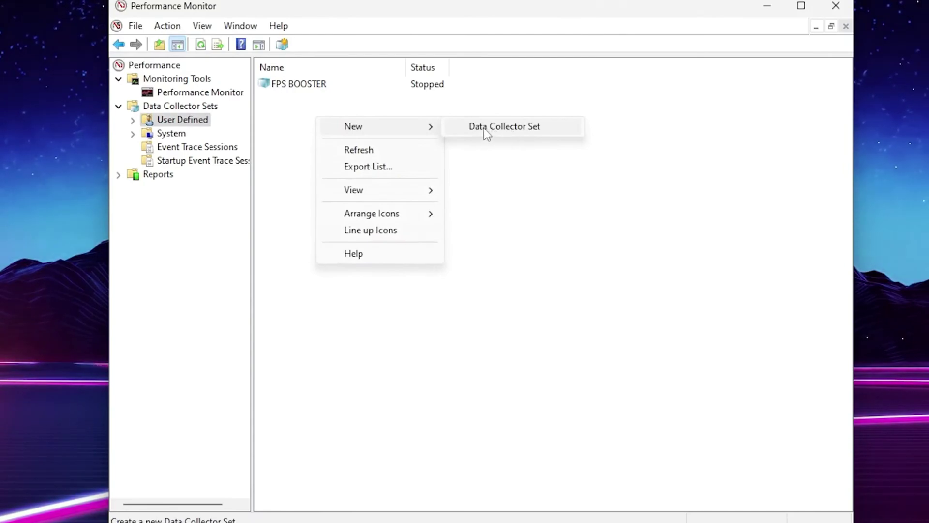
click(504, 126)
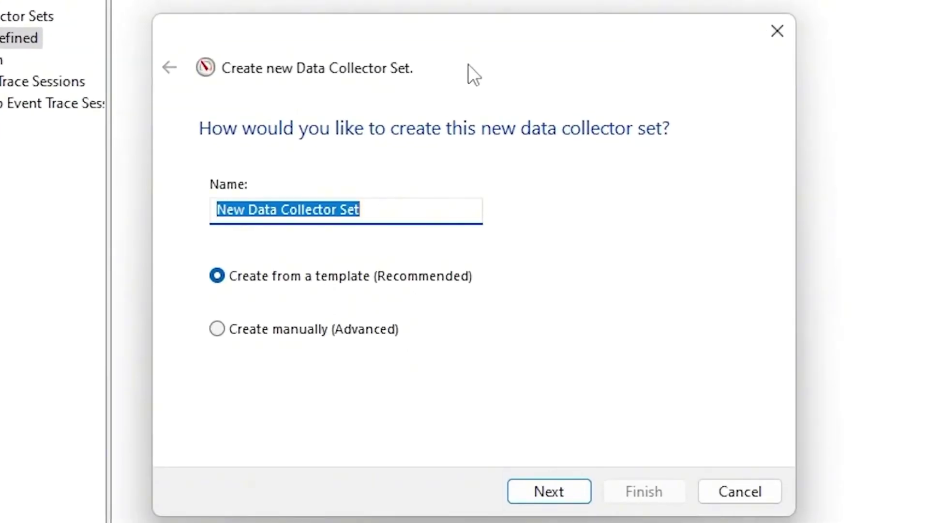
text(LOW GPU USA)
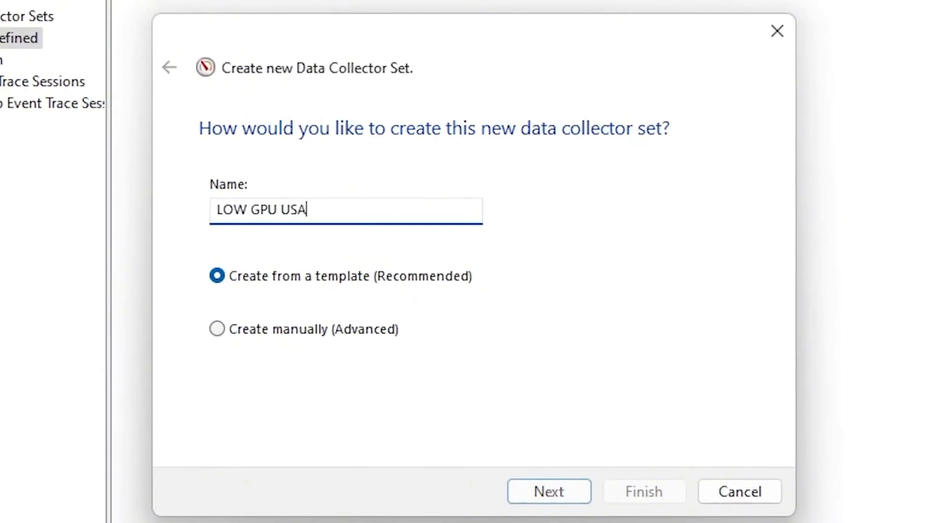
text(GE FIX)
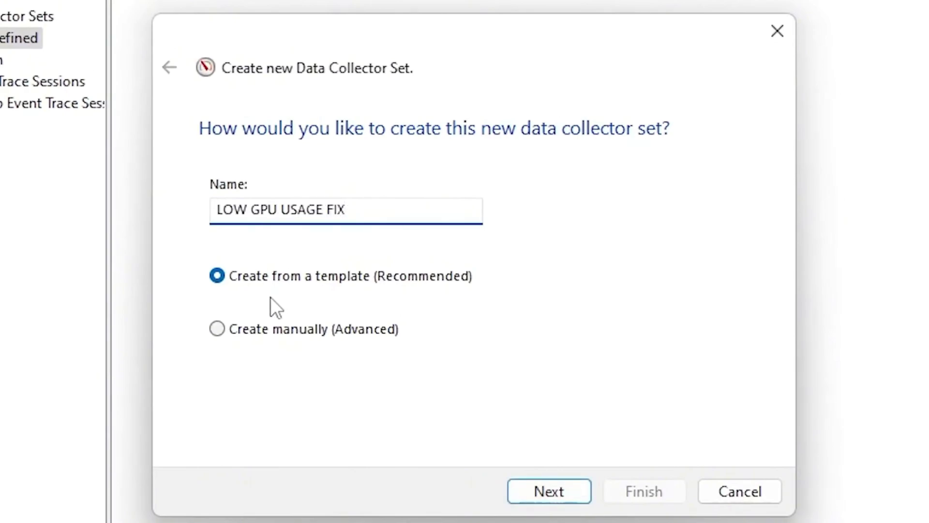
Step: Build the LOW GPU USAGE FIX set manually with Performance counter logging
click(279, 330)
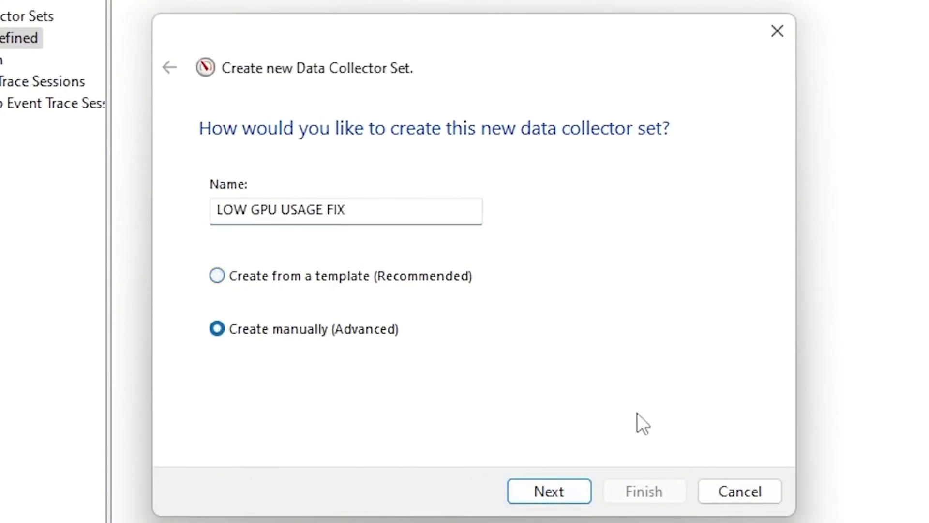
click(549, 491)
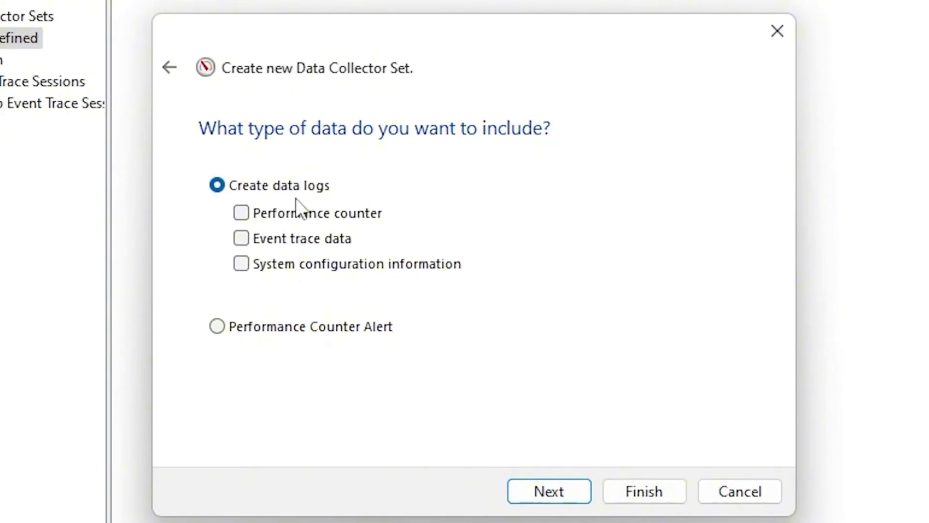
click(242, 212)
click(550, 491)
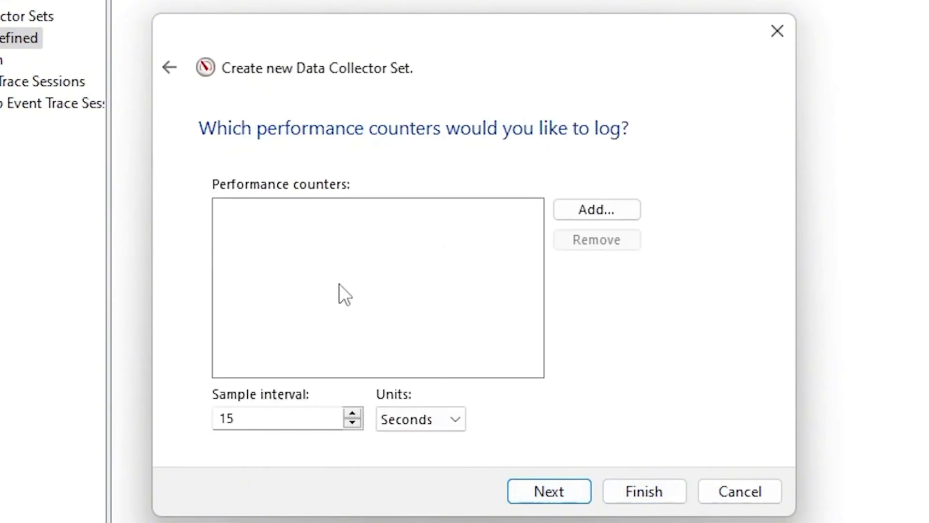
Step: Add Processor instance 15 and Process _Total counters to the collector set
click(607, 208)
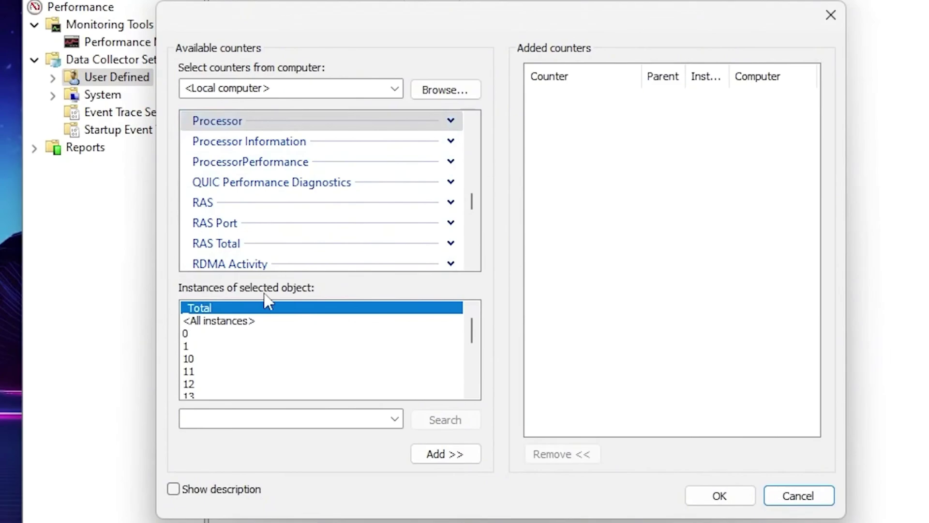
scroll(306, 342, down, 3)
scroll(311, 345, down, 1)
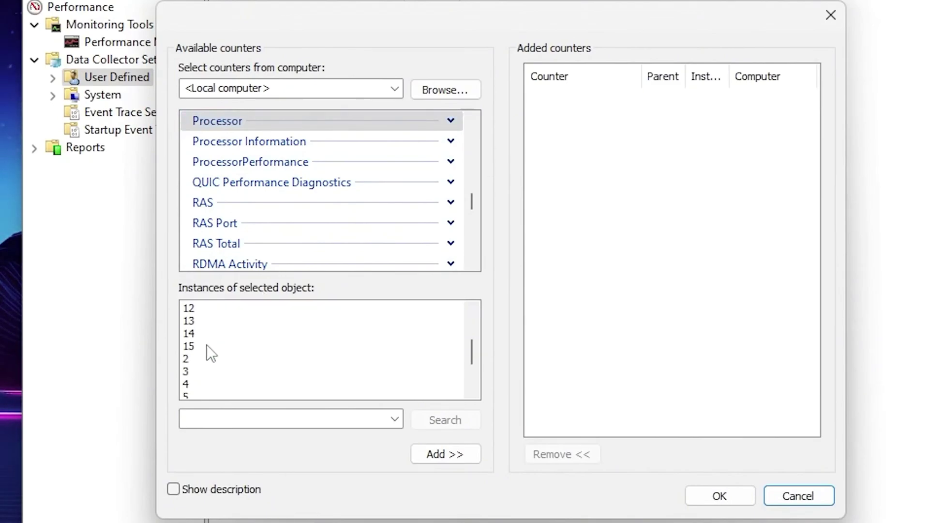
click(190, 346)
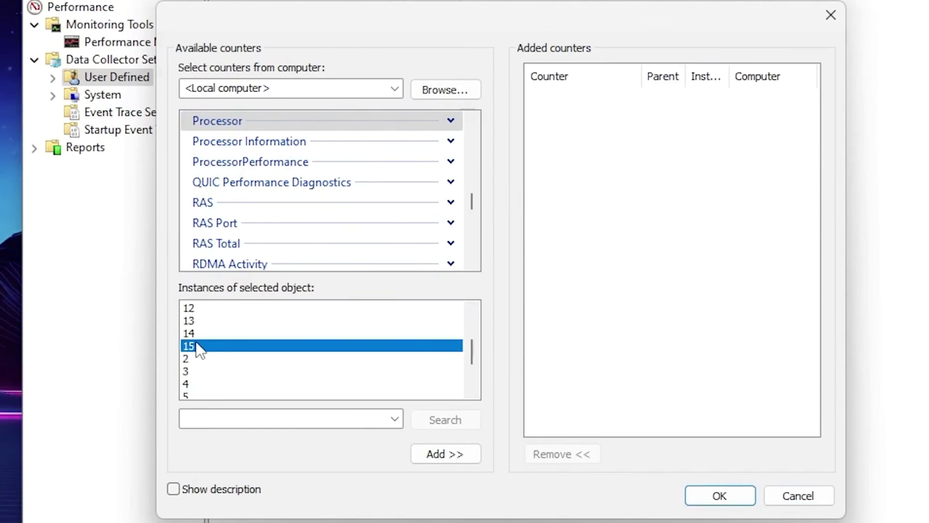
click(442, 456)
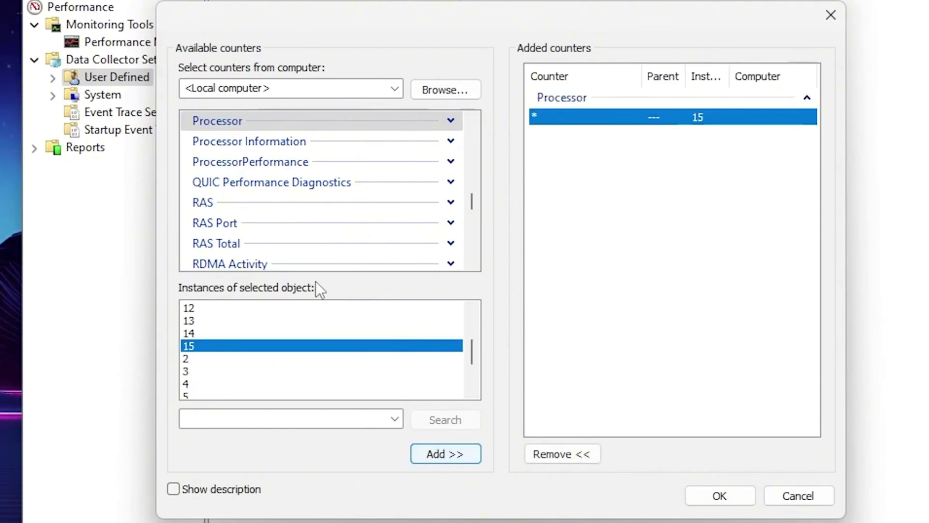
scroll(282, 229, up, 1)
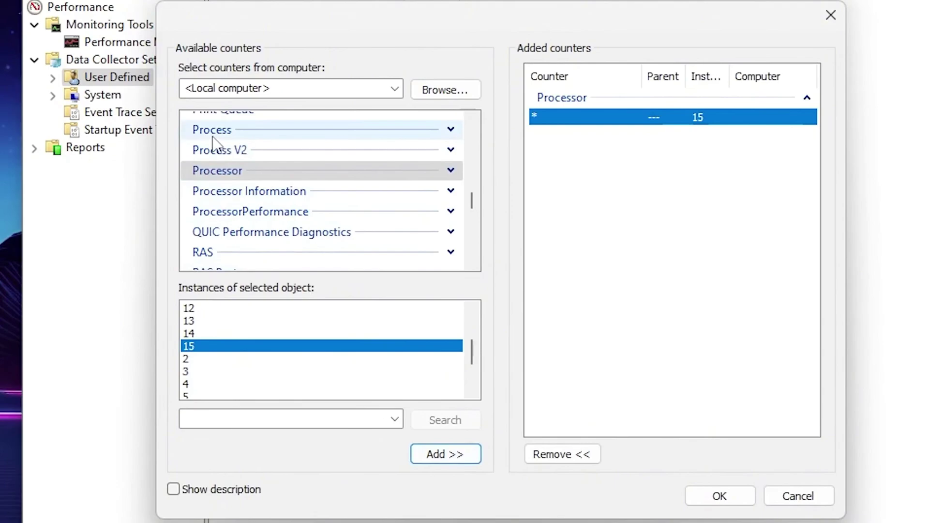
click(252, 135)
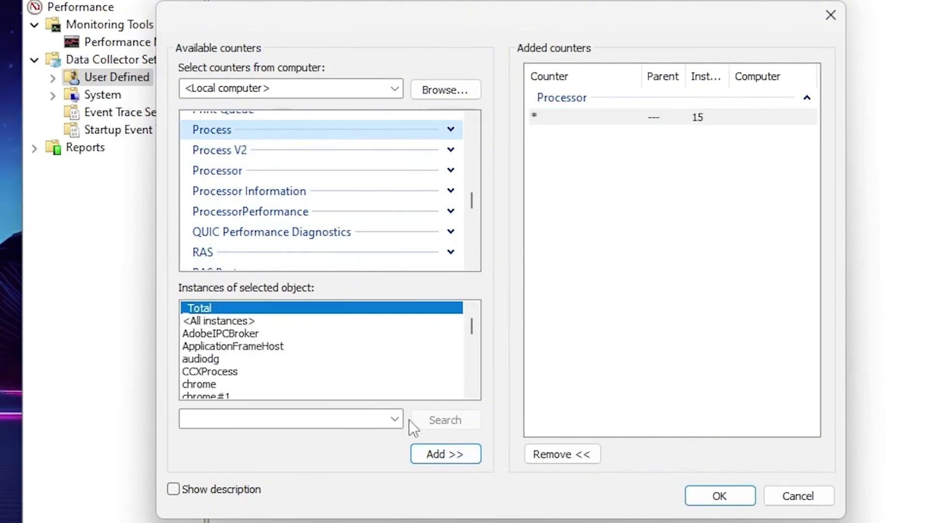
click(444, 451)
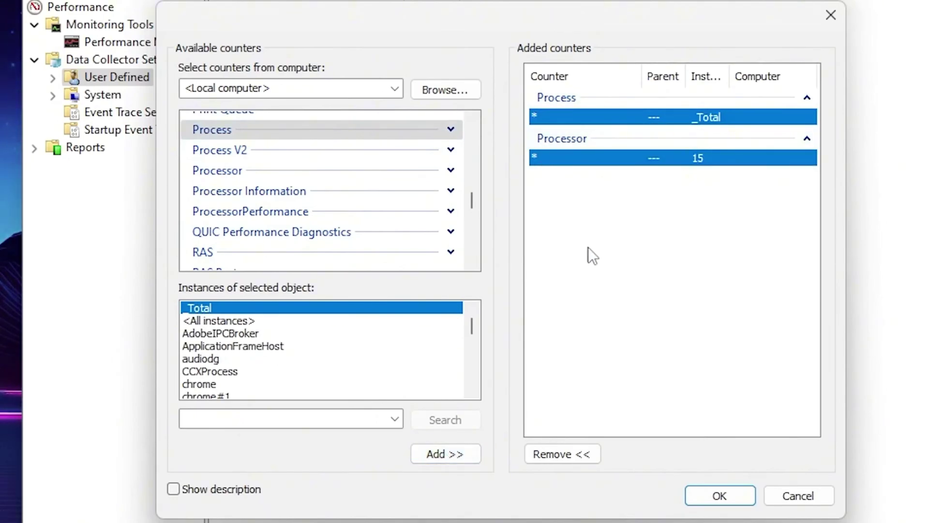
Step: Confirm the counters, keep the default save location and finish the wizard
click(725, 493)
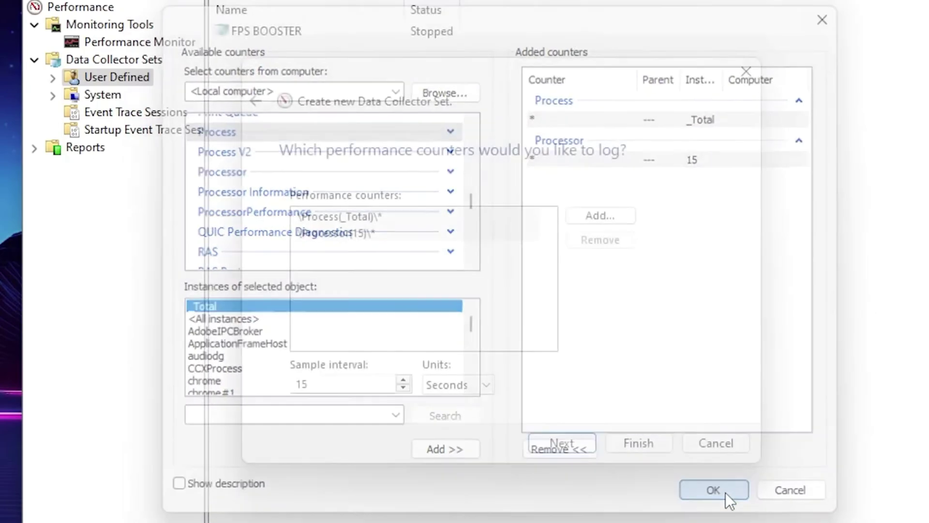
click(571, 447)
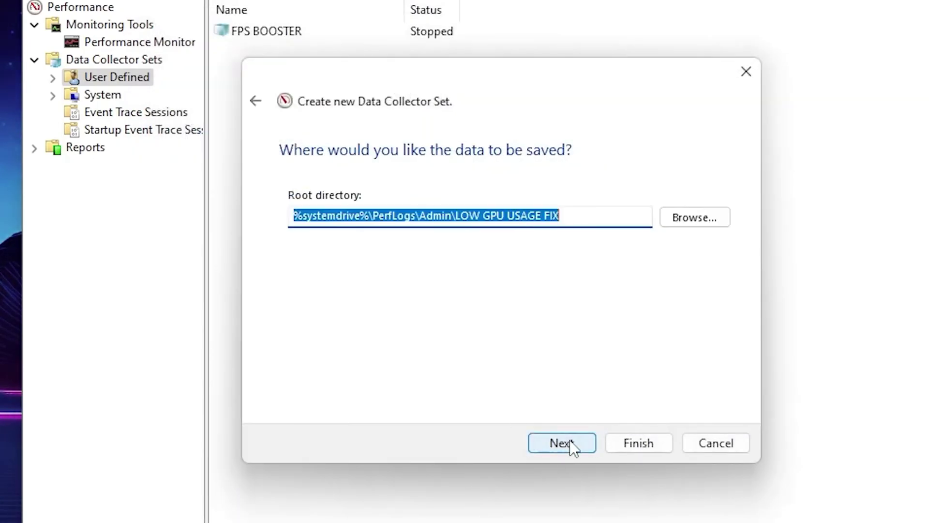
click(645, 441)
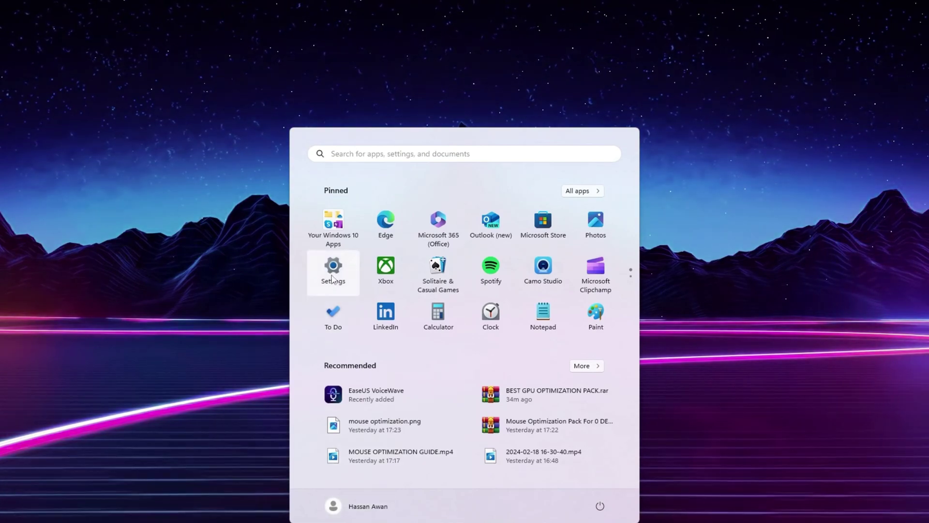
Step: Download and install both pending cumulative updates from Windows Update in Settings
click(333, 271)
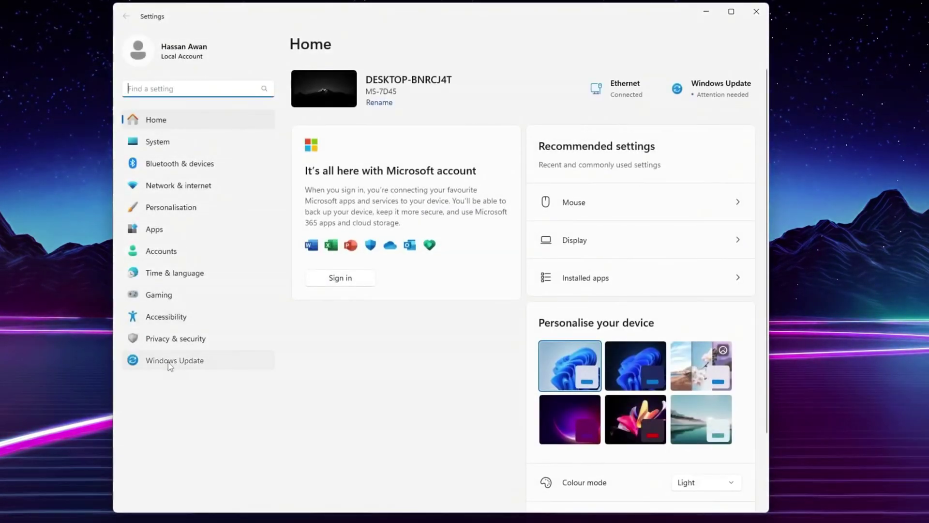
click(170, 362)
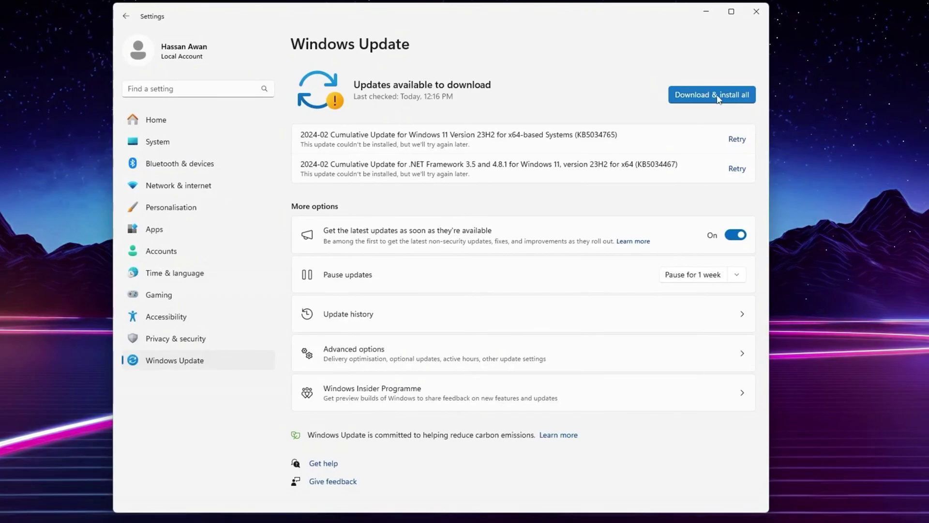
click(726, 95)
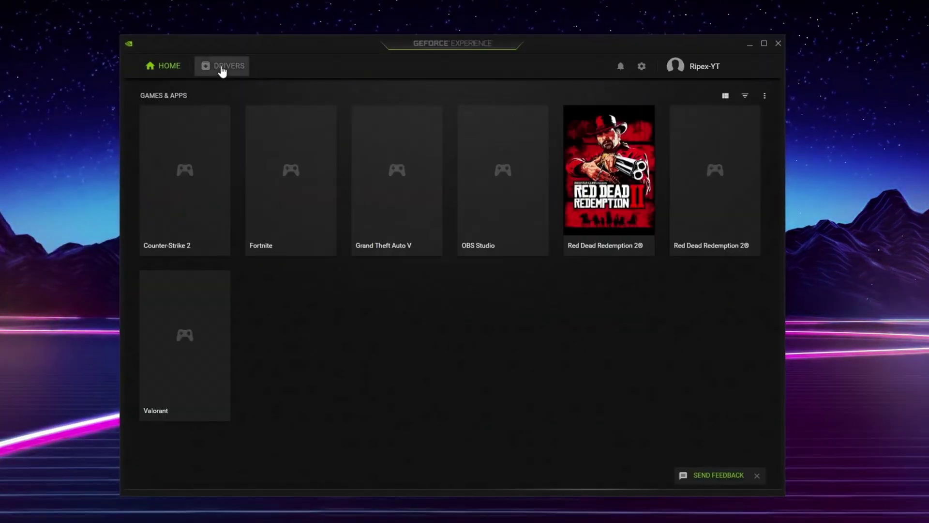
Step: Check GeForce Experience's DRIVERS page, which shows Game Ready Driver 551.52 is installed
click(223, 66)
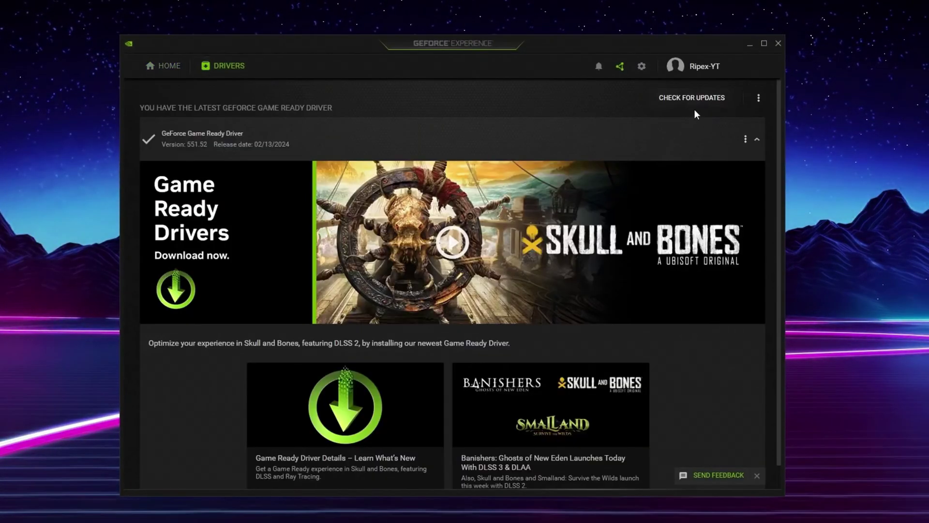